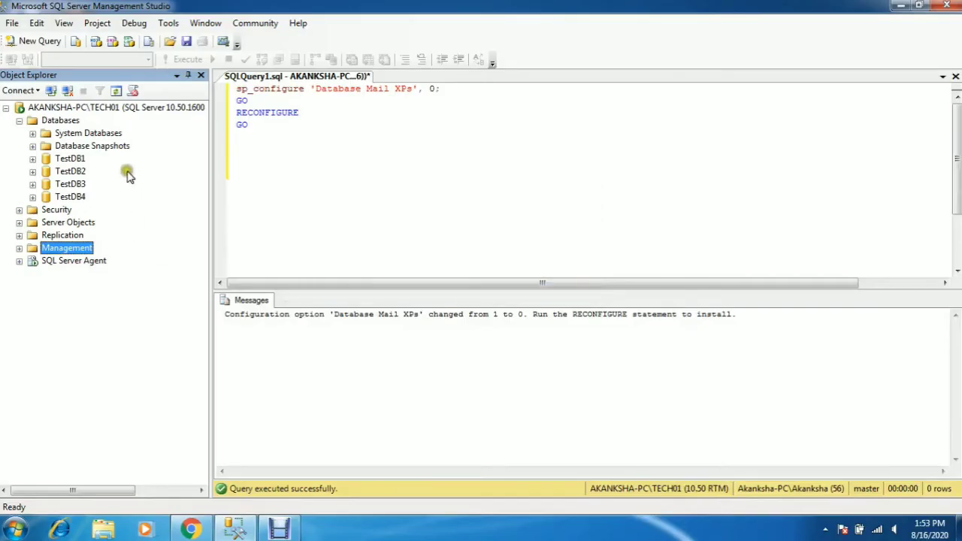
- Expand the server's Management folder in Object Explorer and select the Database Mail node
click(107, 108)
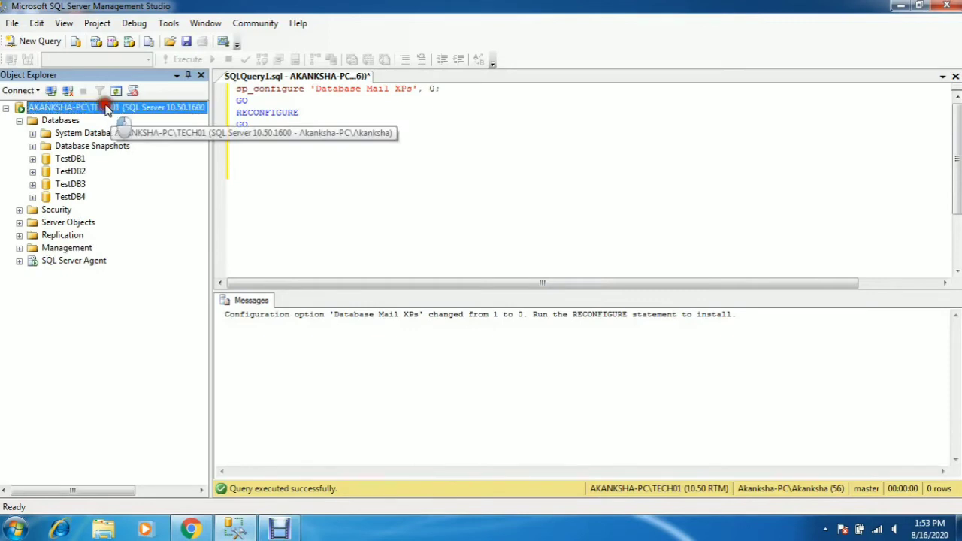
click(19, 248)
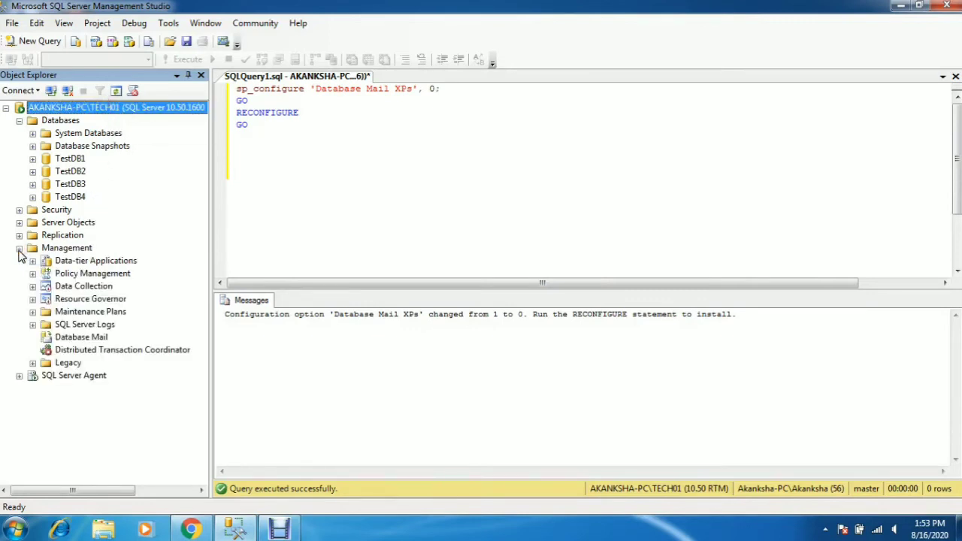
click(88, 339)
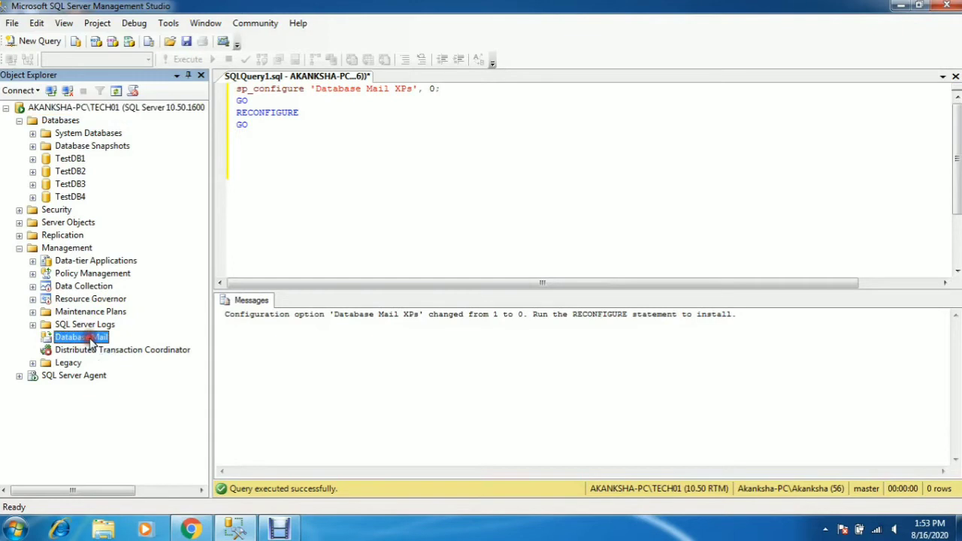
- Launch the Configure Database Mail wizard and choose the first-time Database Mail setup task
right_click(91, 341)
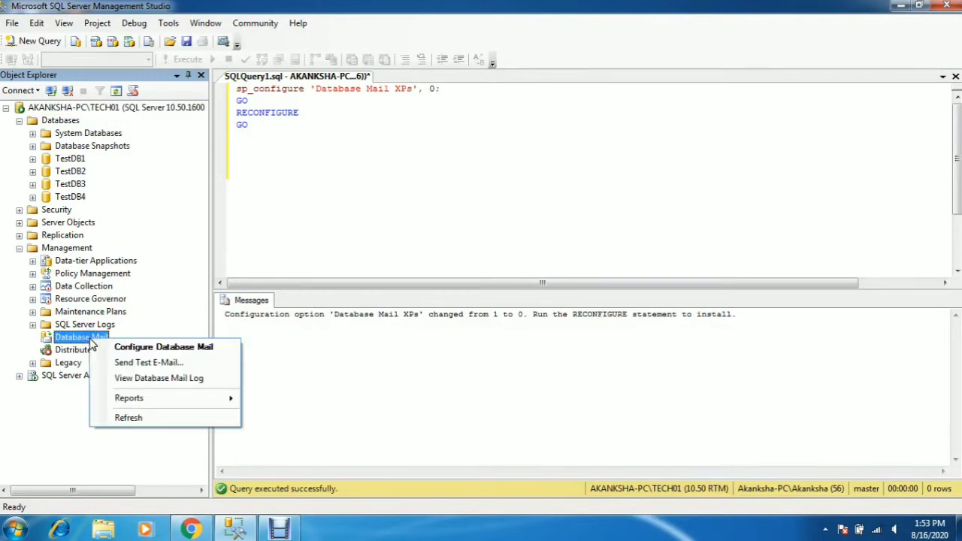
click(149, 351)
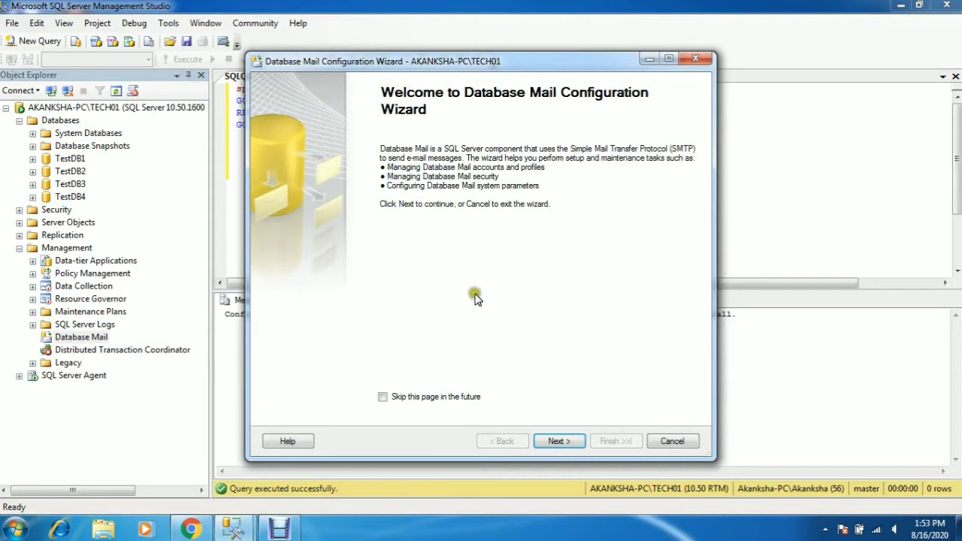
click(556, 443)
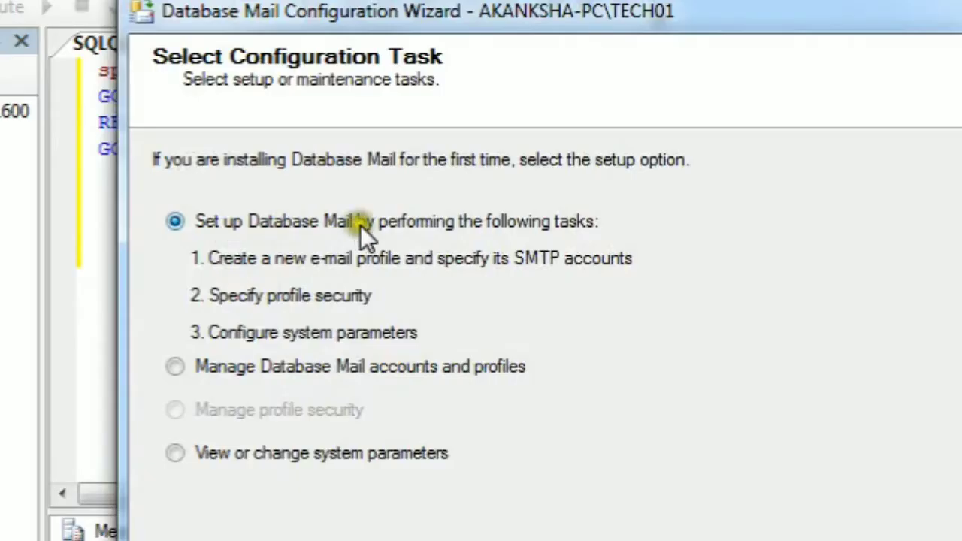
click(174, 374)
click(173, 455)
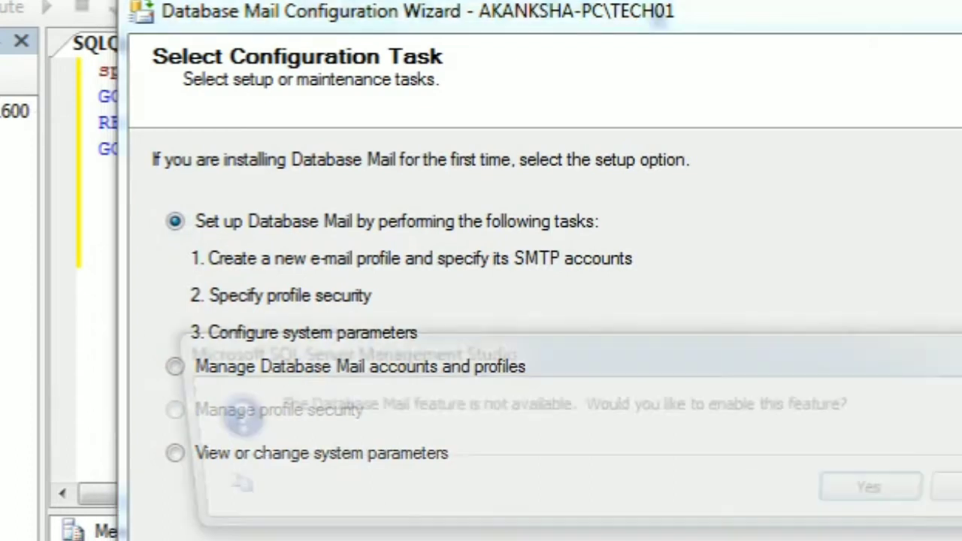
key(Return)
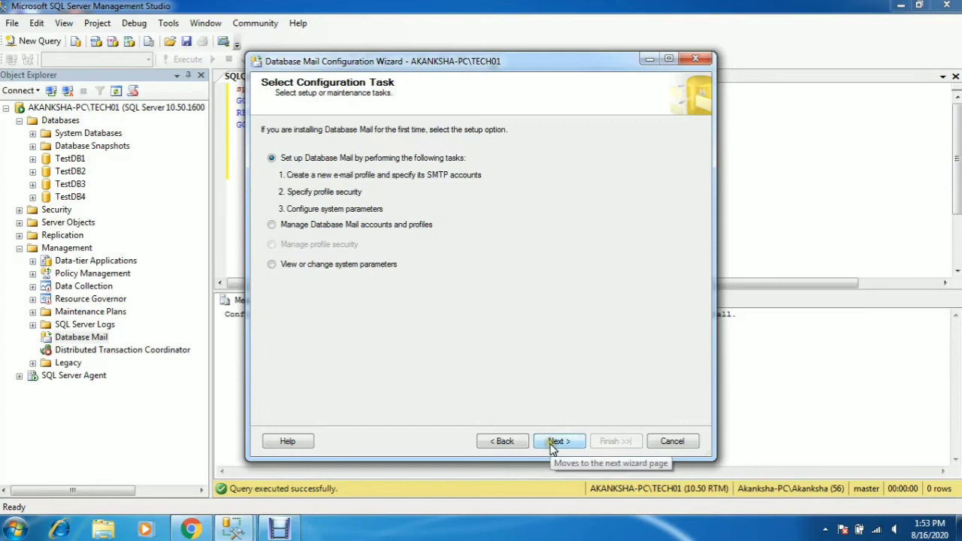
click(552, 445)
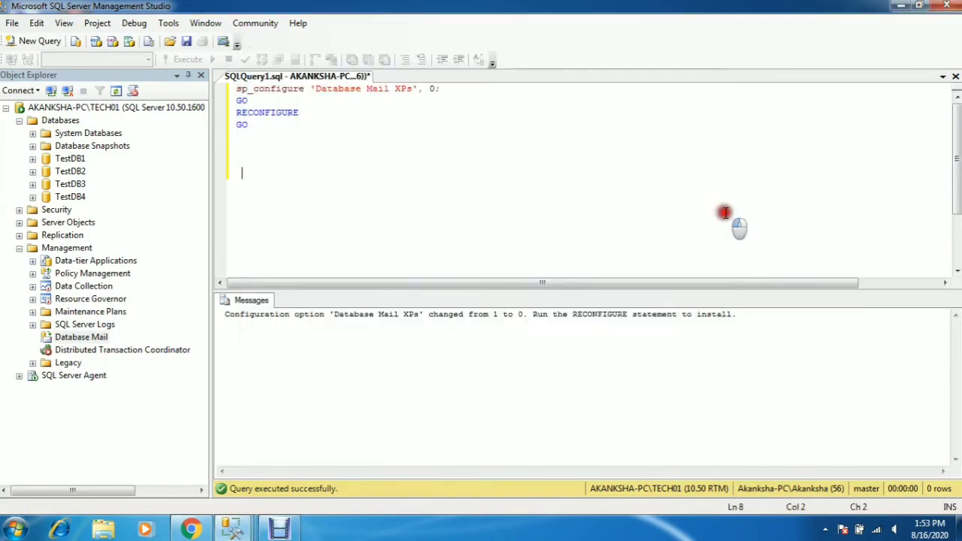
- Change sp_configure 'Database Mail XPs' from 0 to 1 in the query script and select it
click(724, 213)
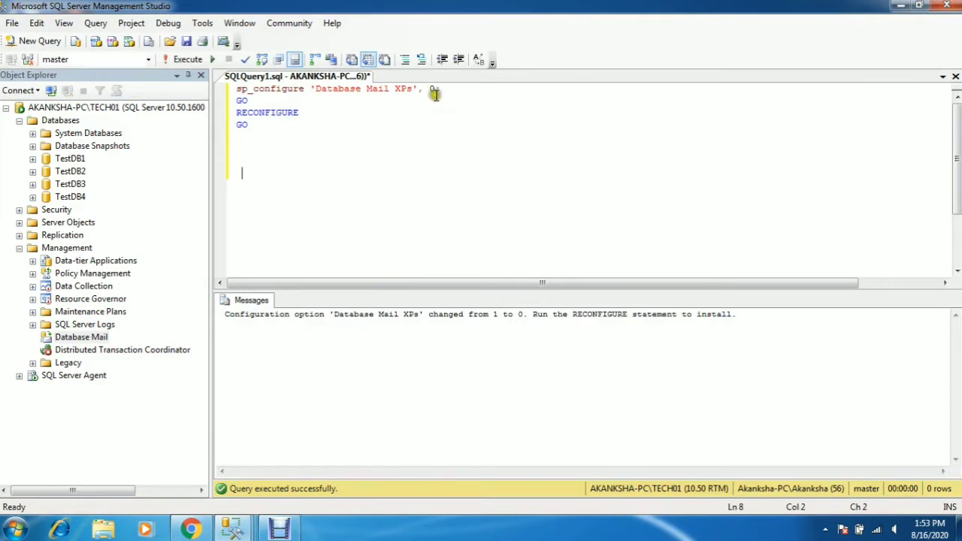
click(435, 90)
drag(301, 177, 231, 79)
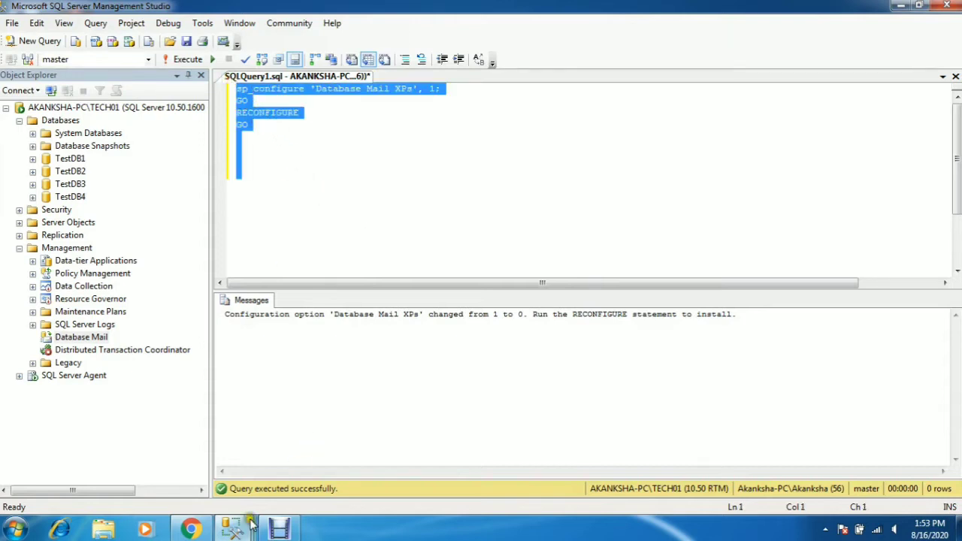
click(241, 531)
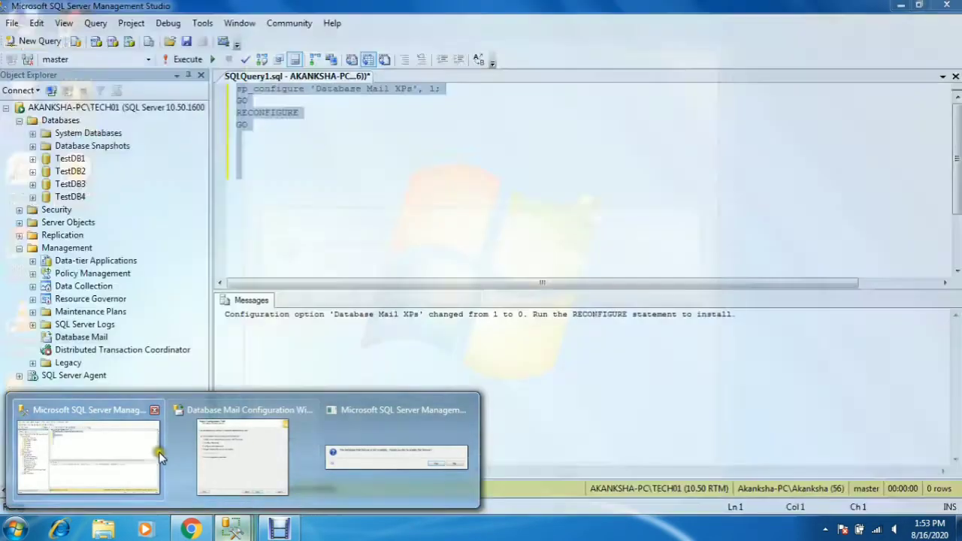
click(158, 451)
- Return to the Database Mail wizard and agree to enable Database Mail
click(239, 531)
click(262, 450)
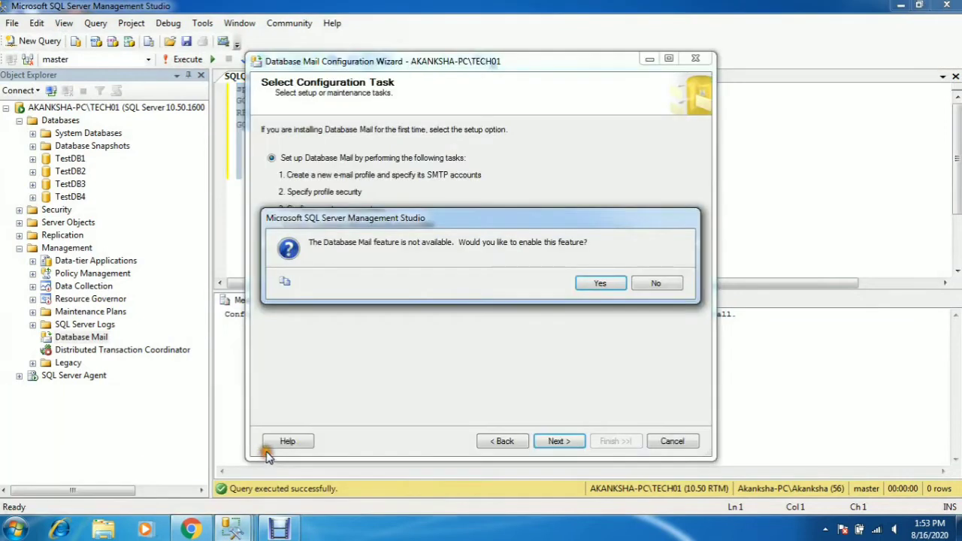
click(601, 284)
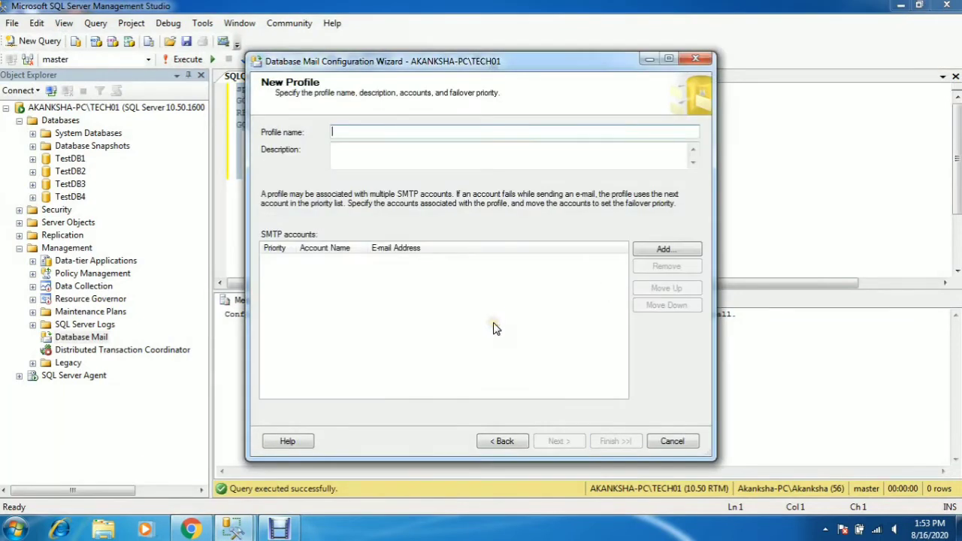
- Name the new profile MY DB REPORT and start adding an SMTP account to it
click(357, 131)
click(415, 155)
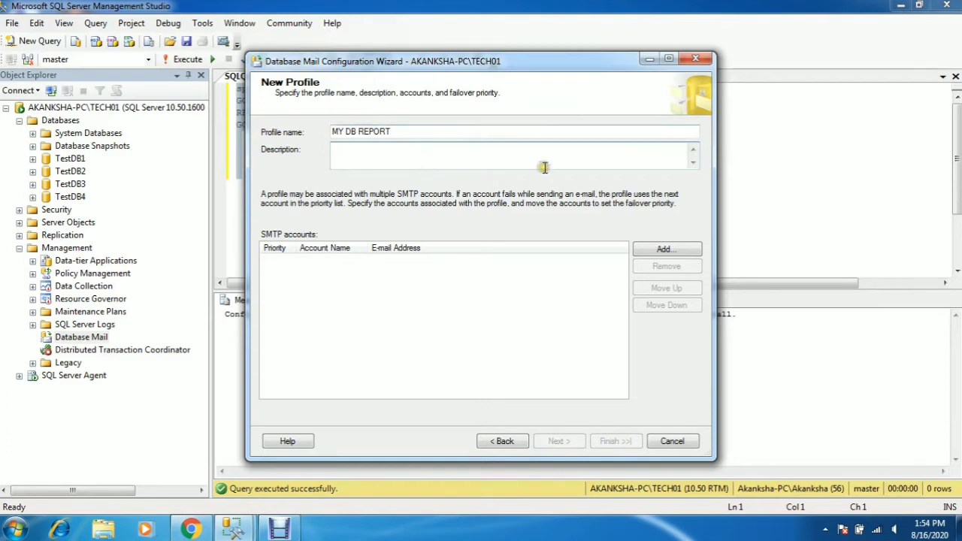
click(658, 251)
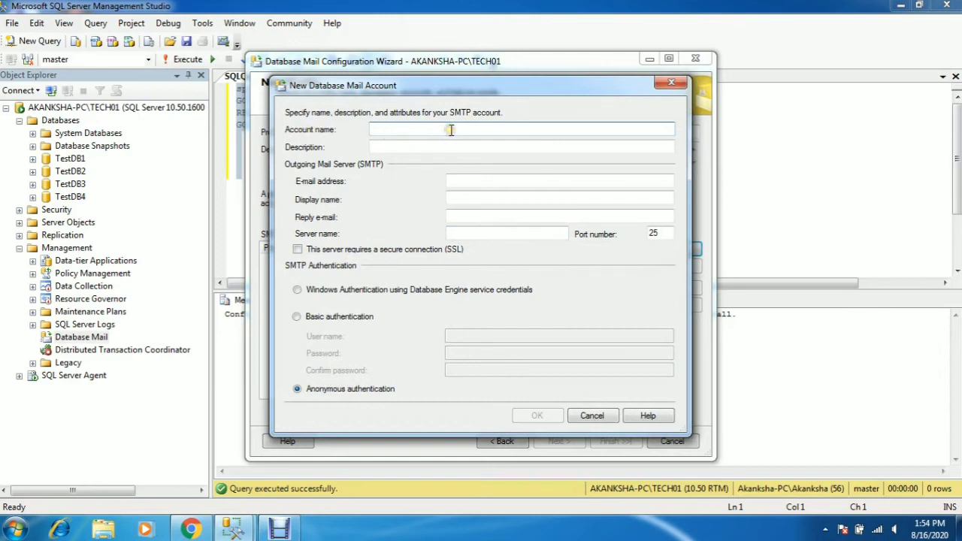
- Name the account MYDBREPORTTEST and enter the Gmail sender e-mail address
click(416, 146)
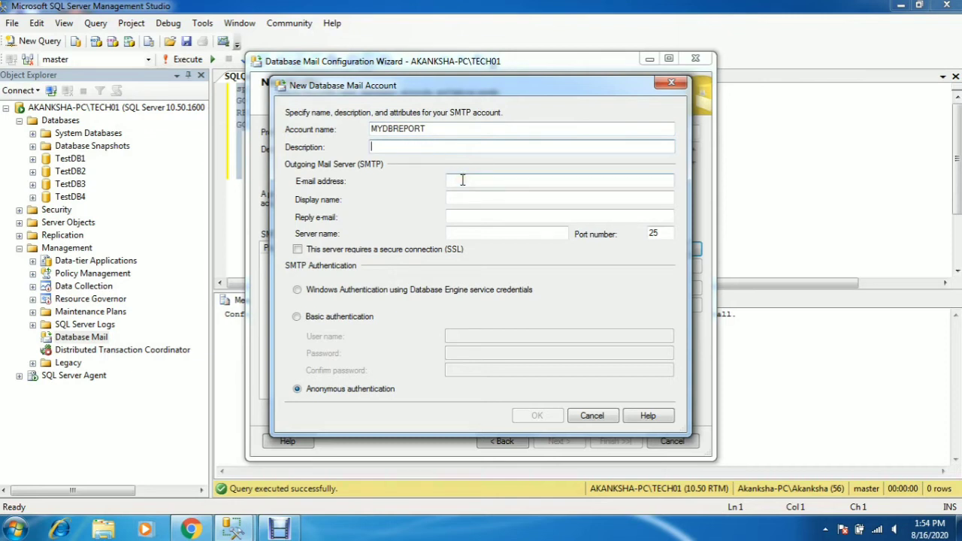
click(434, 128)
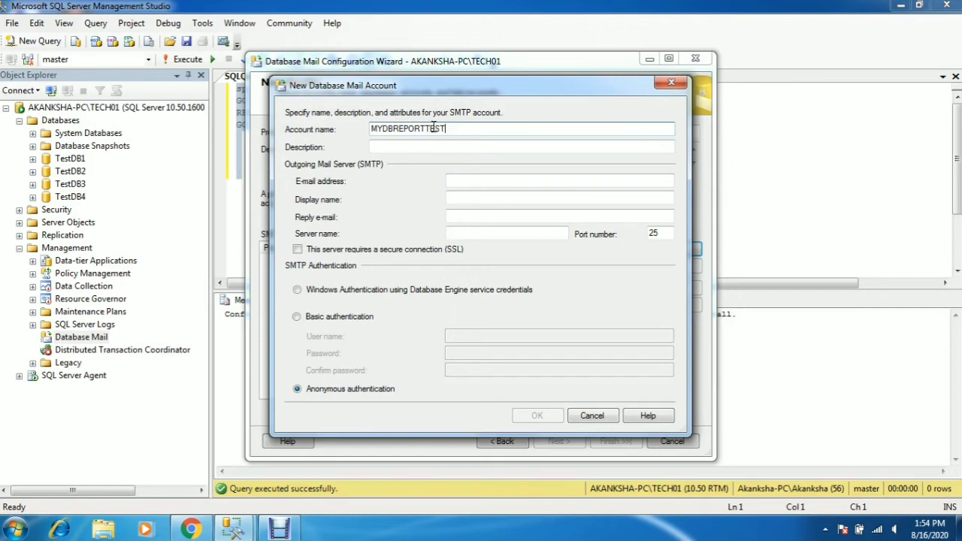
click(470, 180)
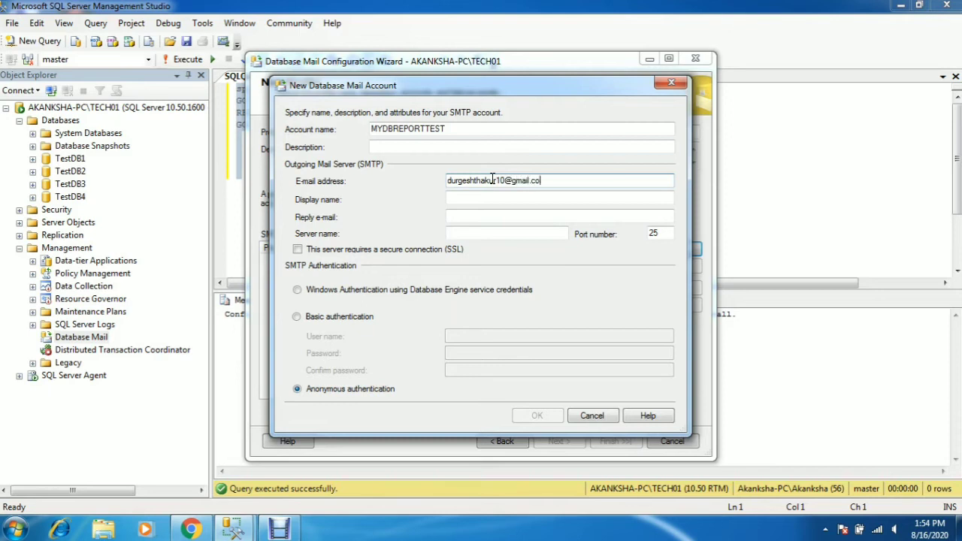
click(475, 204)
- Set server smtp.gmail.com, port 587, and choose basic authentication
click(470, 234)
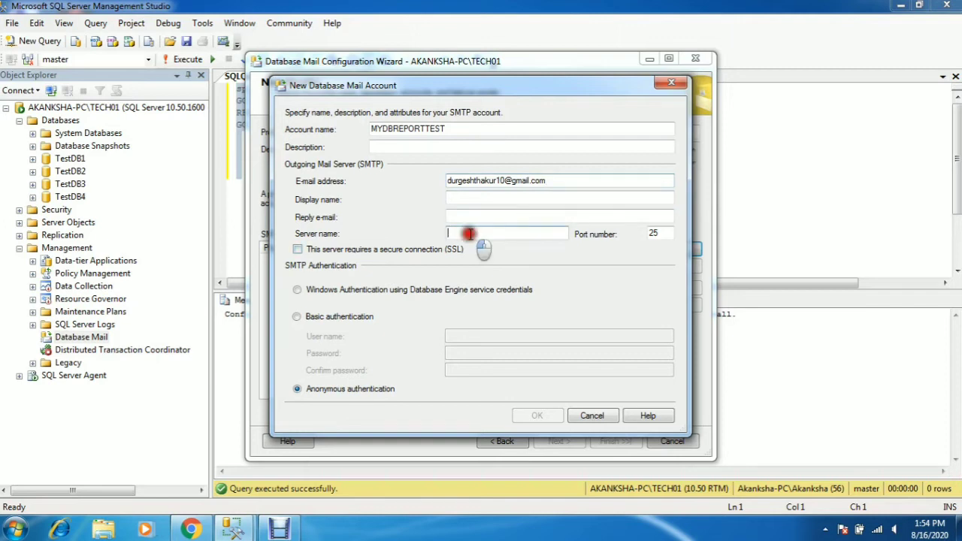
text(smtp.gmail.com)
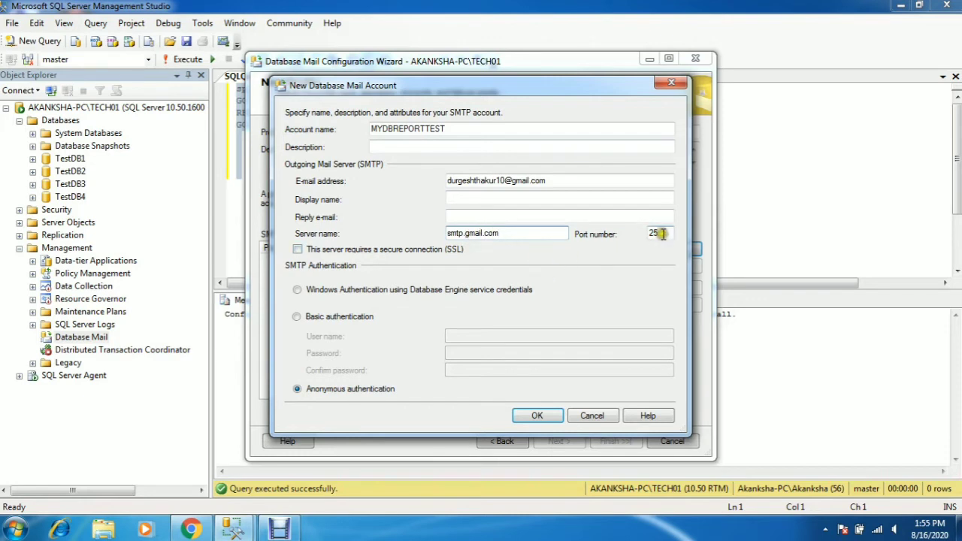
drag(663, 233, 645, 230)
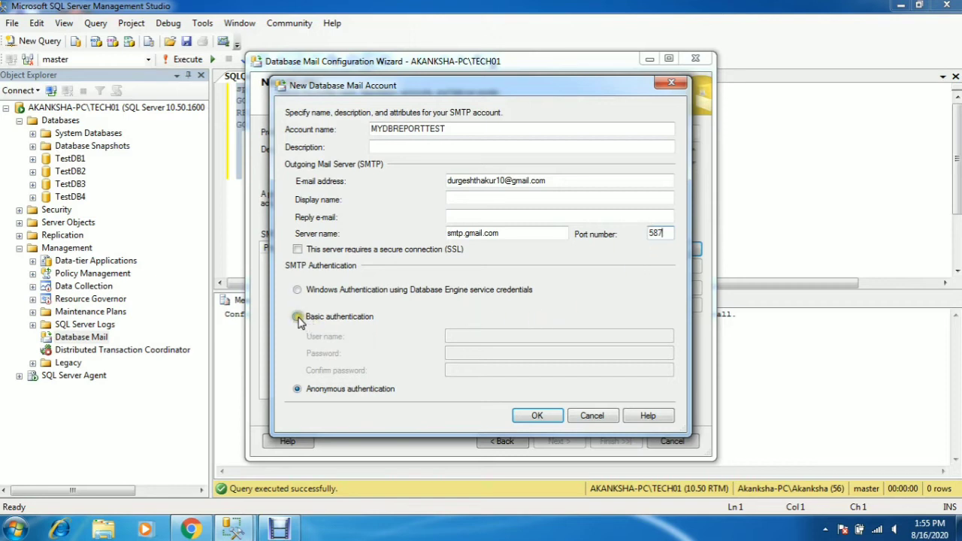
click(297, 249)
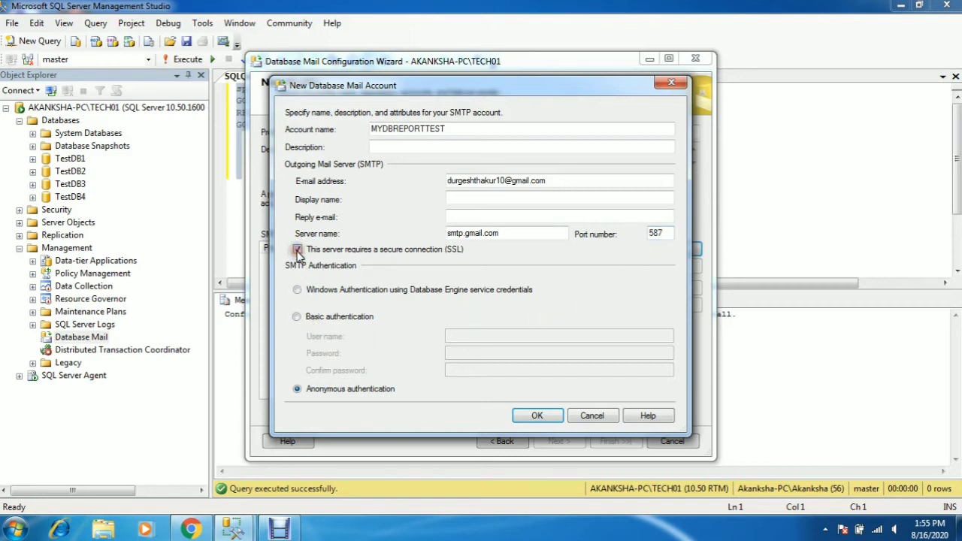
click(297, 249)
click(297, 317)
click(460, 336)
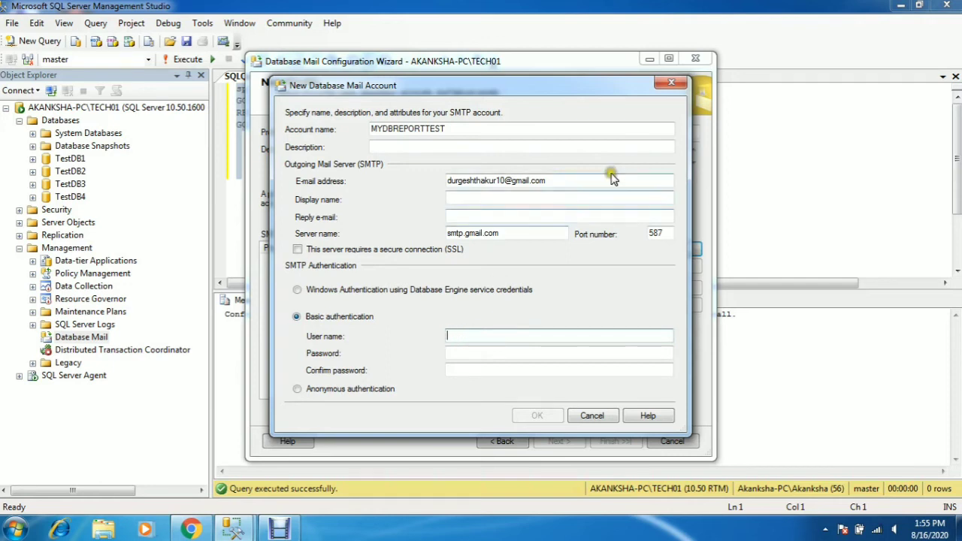
- Use the copied e-mail address as the SMTP user name, enter and confirm the password, and save the account
drag(560, 181, 445, 182)
key(ctrl+c)
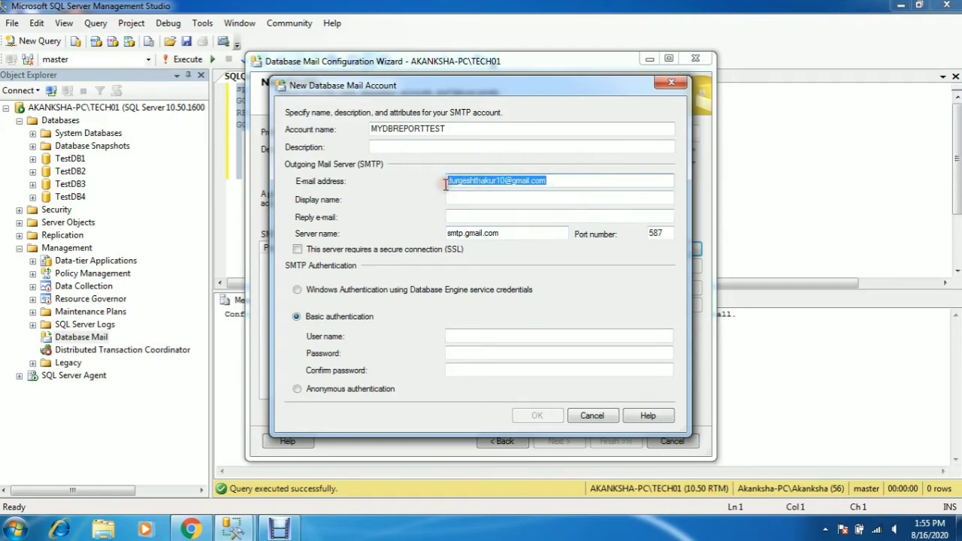
click(462, 337)
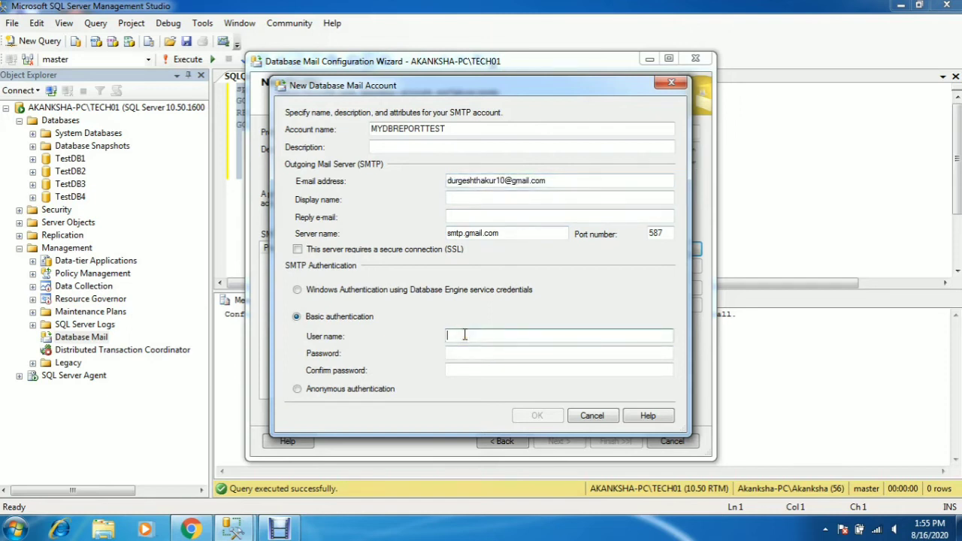
key(ctrl+v)
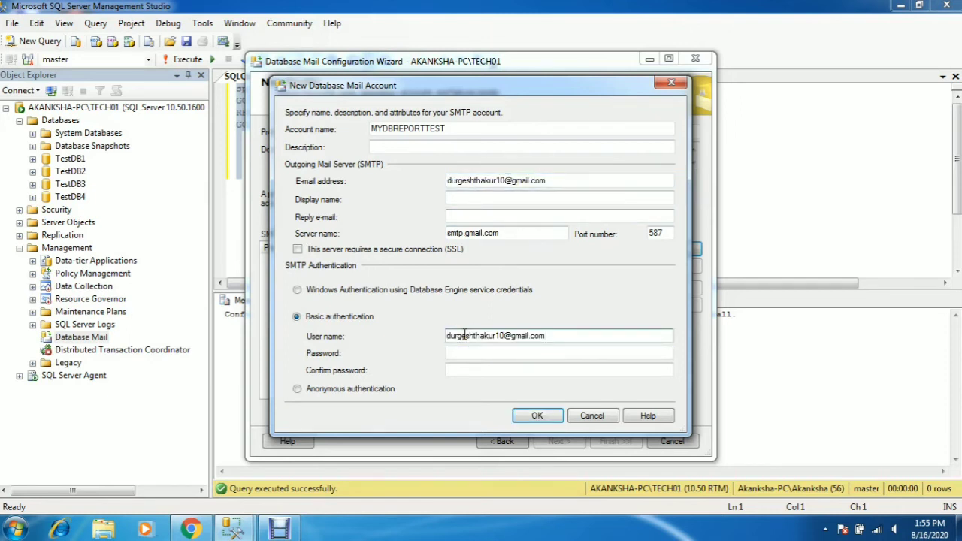
click(458, 353)
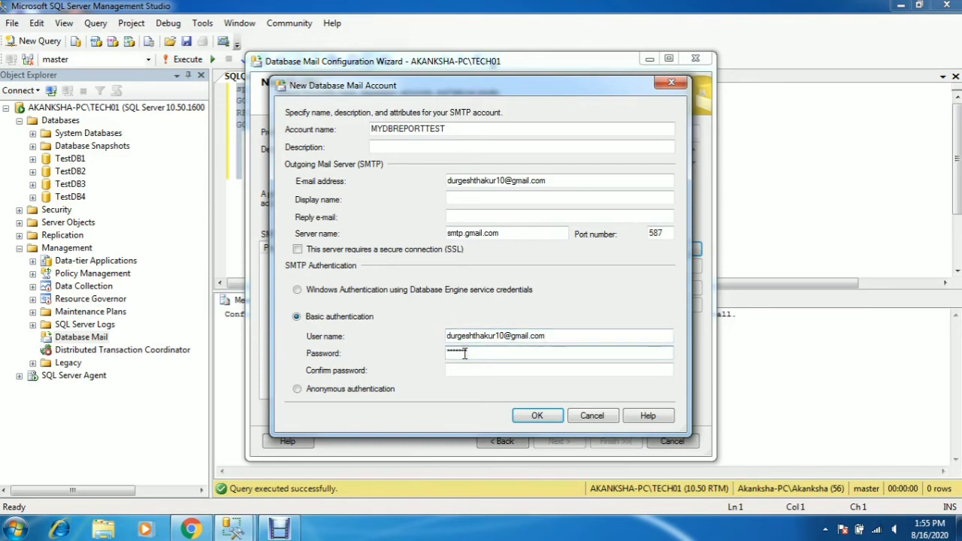
key(Tab)
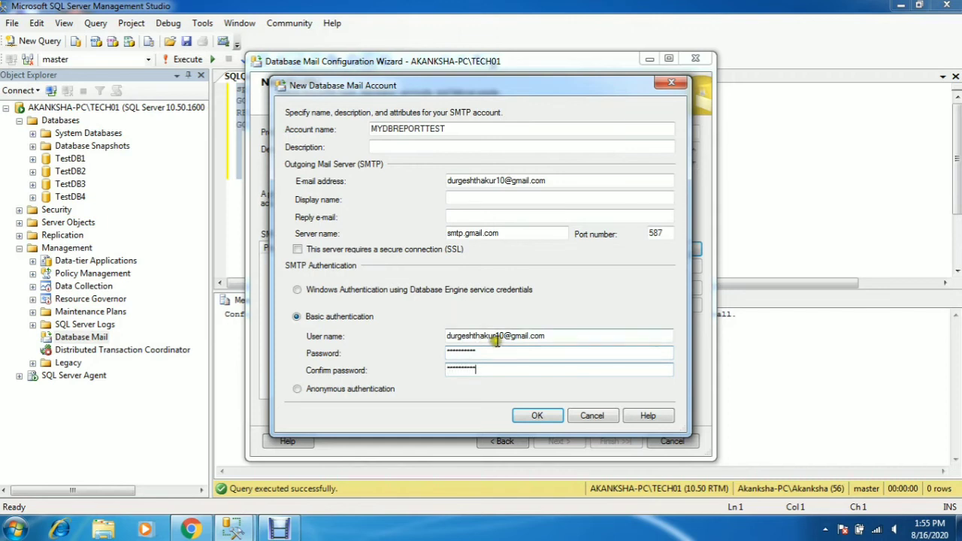
click(535, 416)
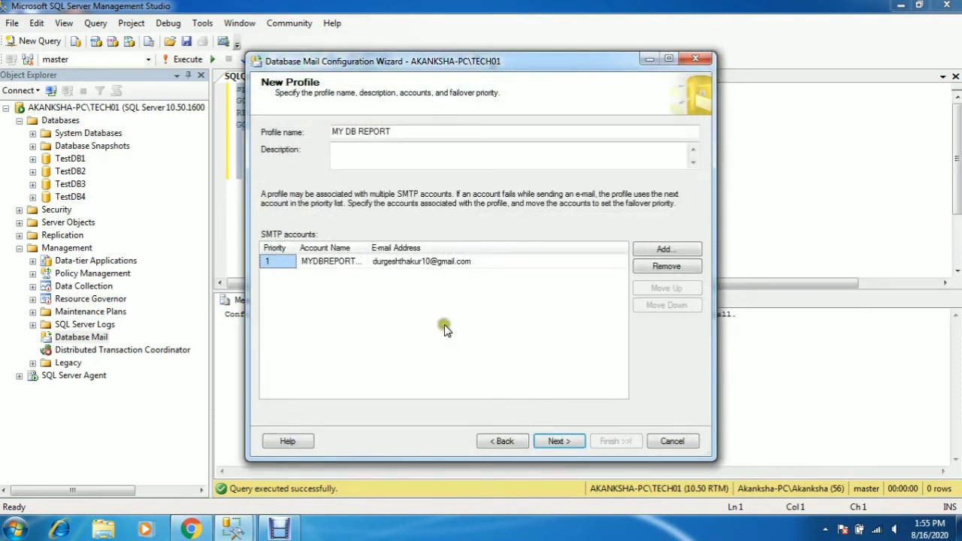
- Discard an empty extra account form and continue to Manage Profile Security
click(655, 250)
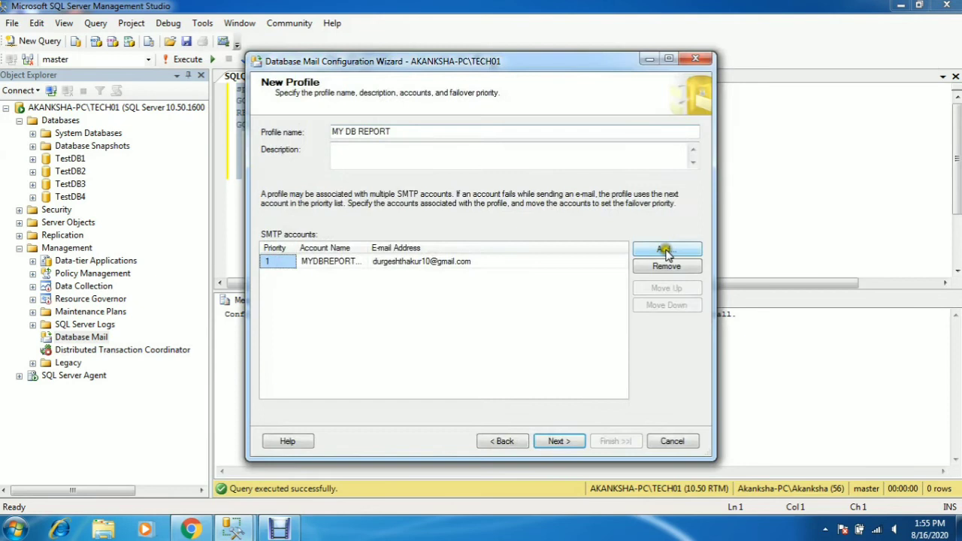
click(665, 251)
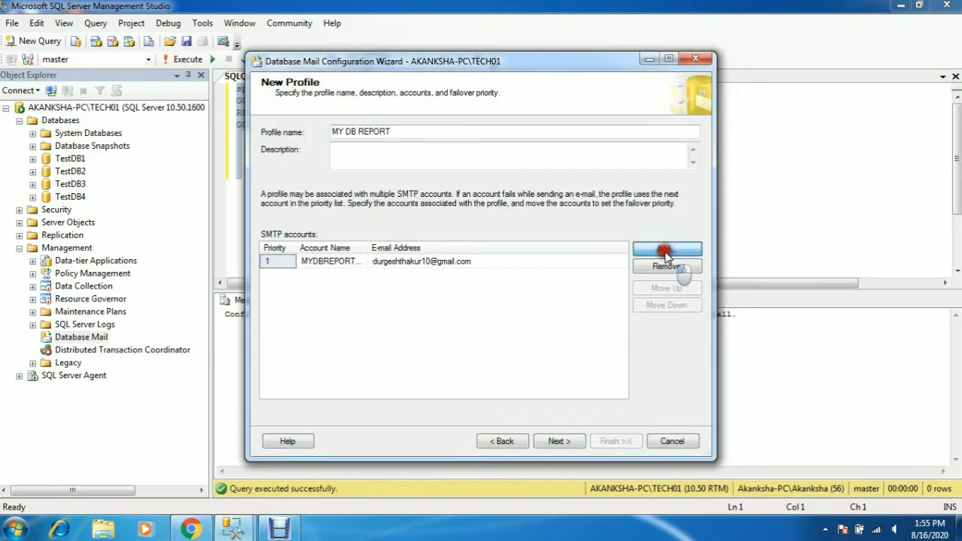
click(678, 87)
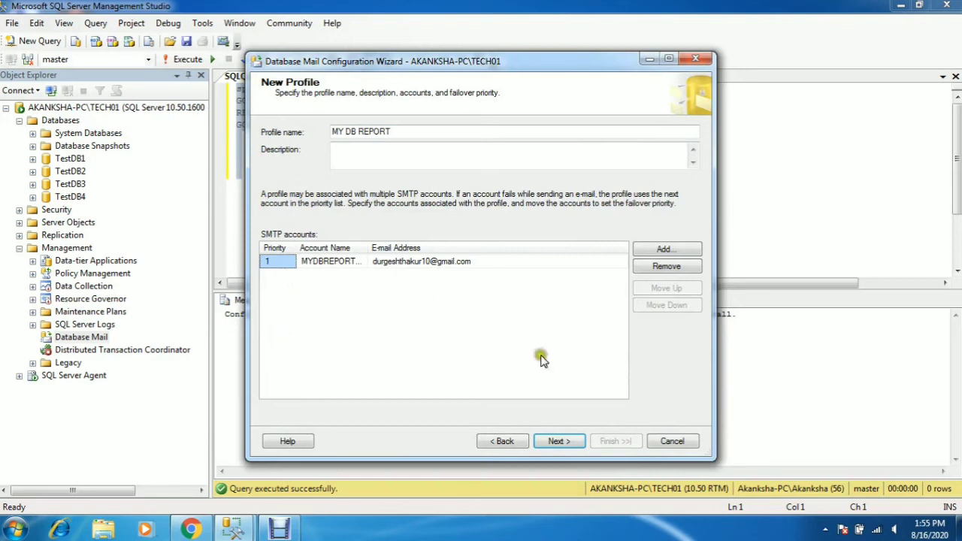
click(557, 442)
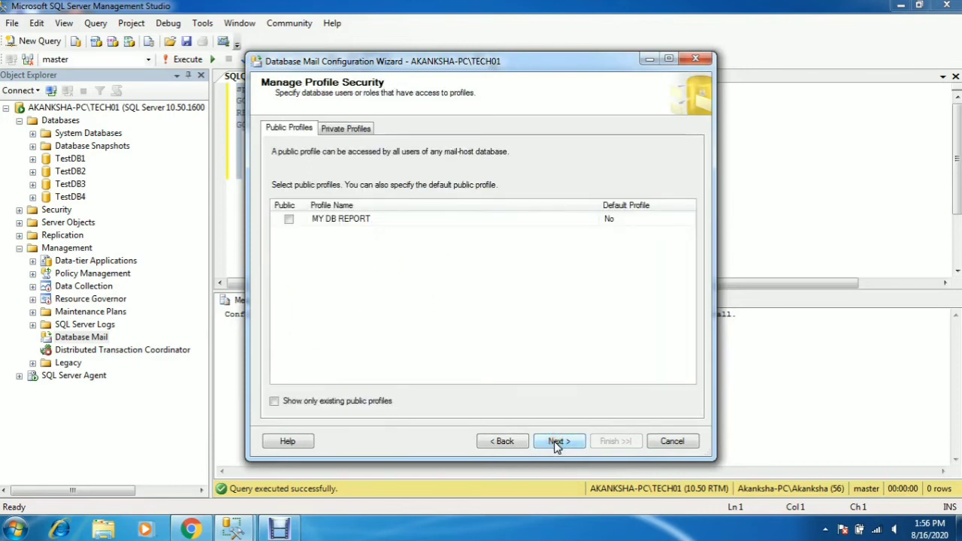
- Tick Public for the MY DB REPORT profile, leaving it non-default
click(290, 221)
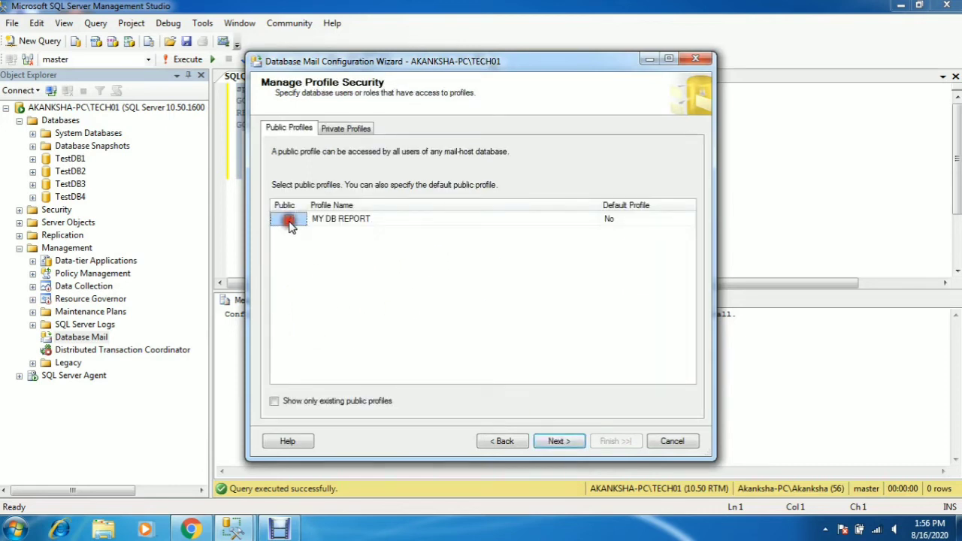
click(357, 132)
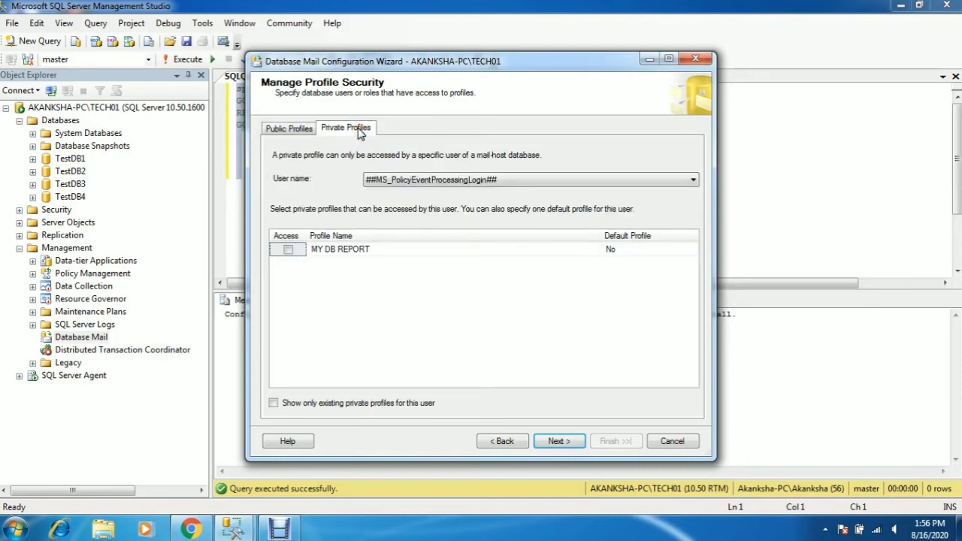
click(297, 129)
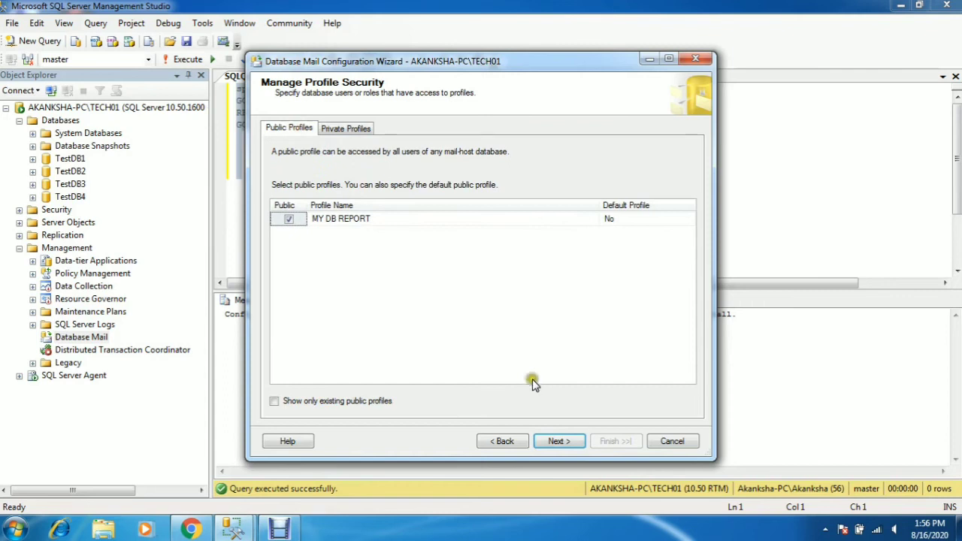
- Keep the default system parameters: retry attempts 1, delay 60 seconds, maximum file size 1000000 bytes
click(556, 441)
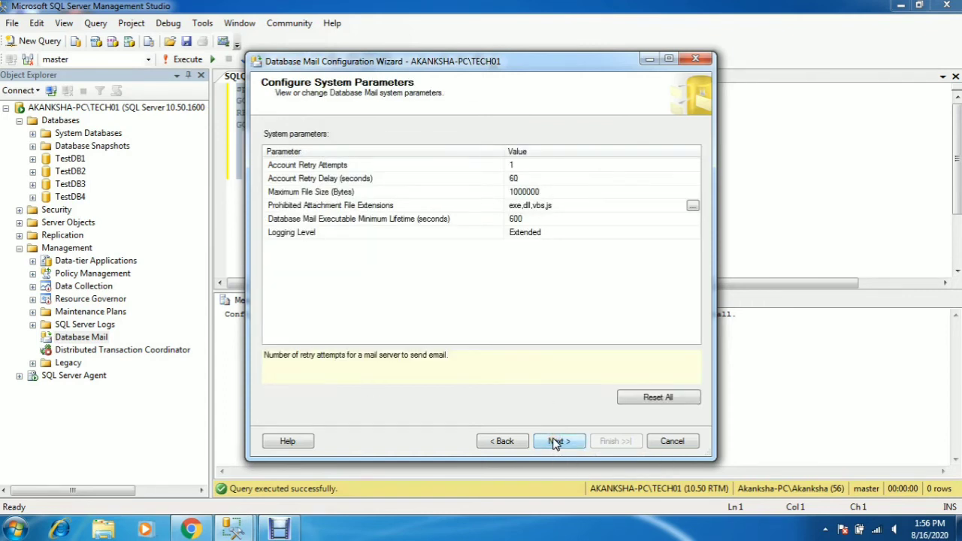
click(379, 178)
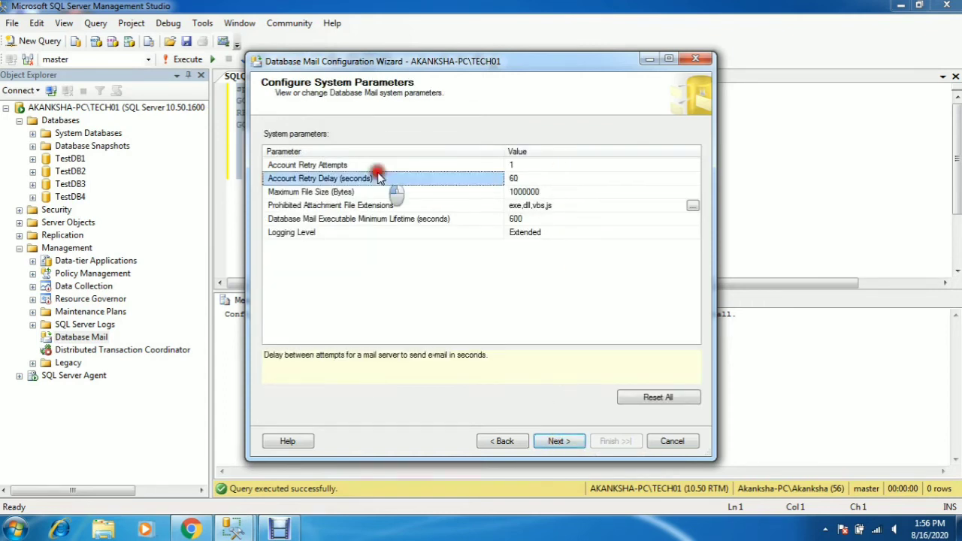
click(375, 166)
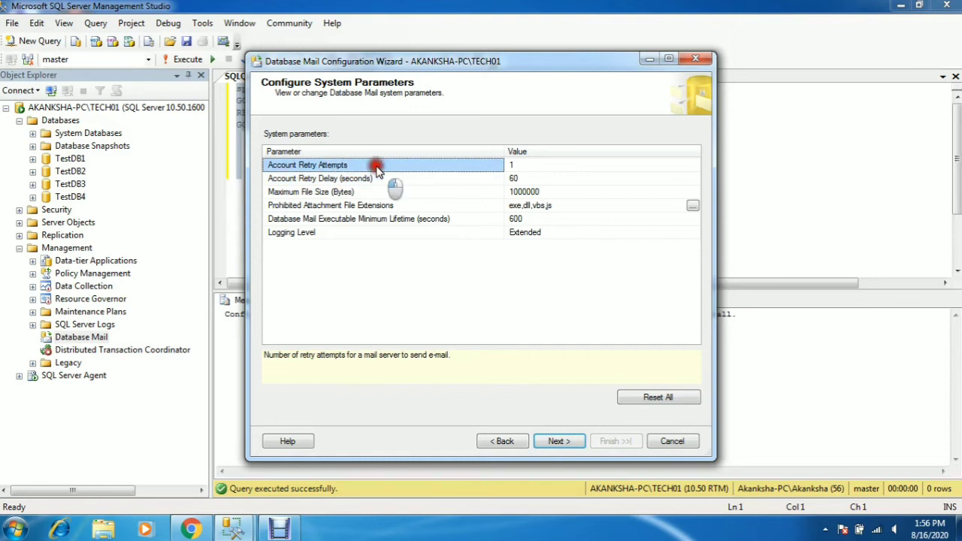
click(550, 168)
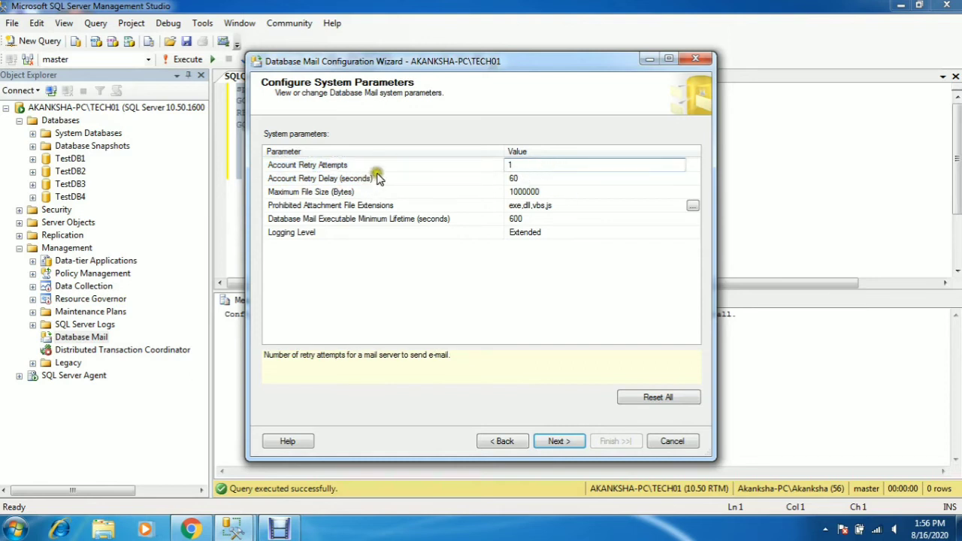
click(430, 178)
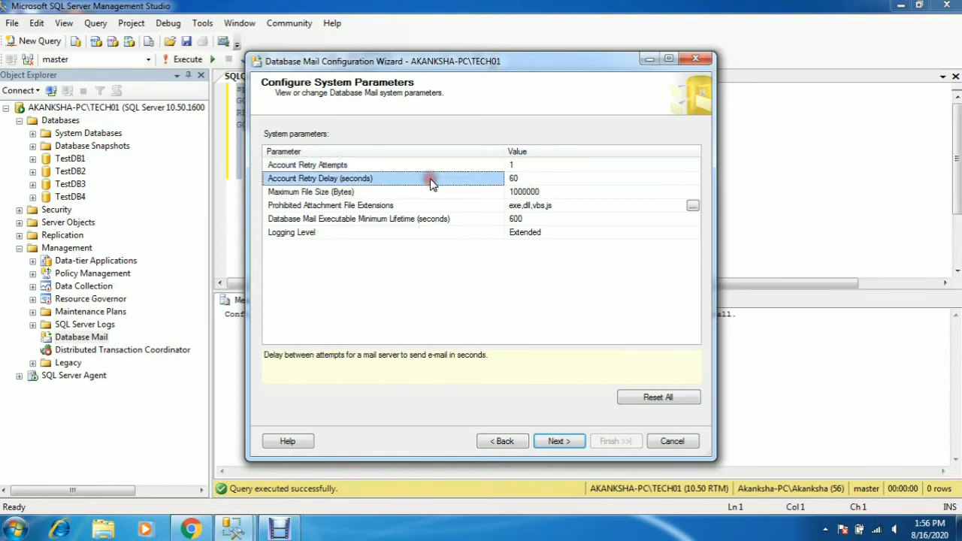
click(538, 180)
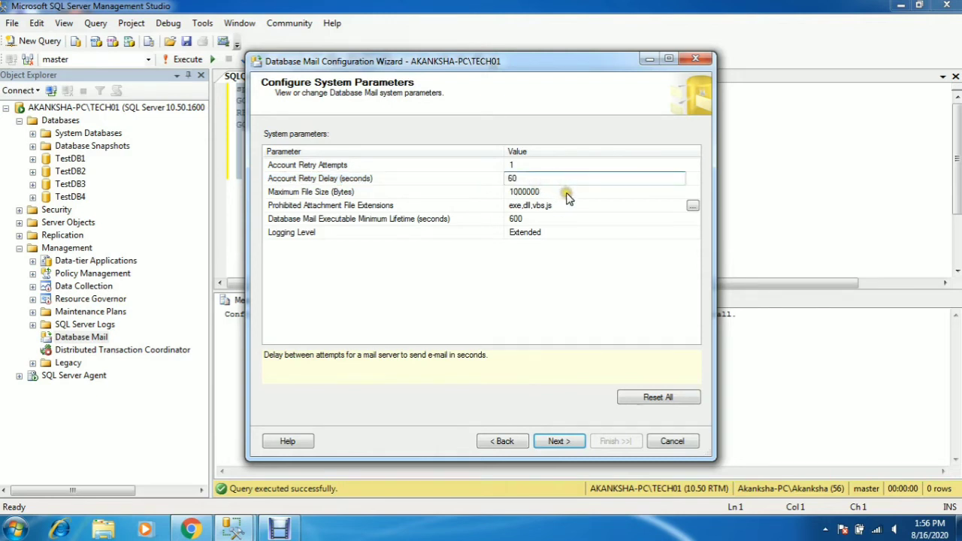
click(568, 191)
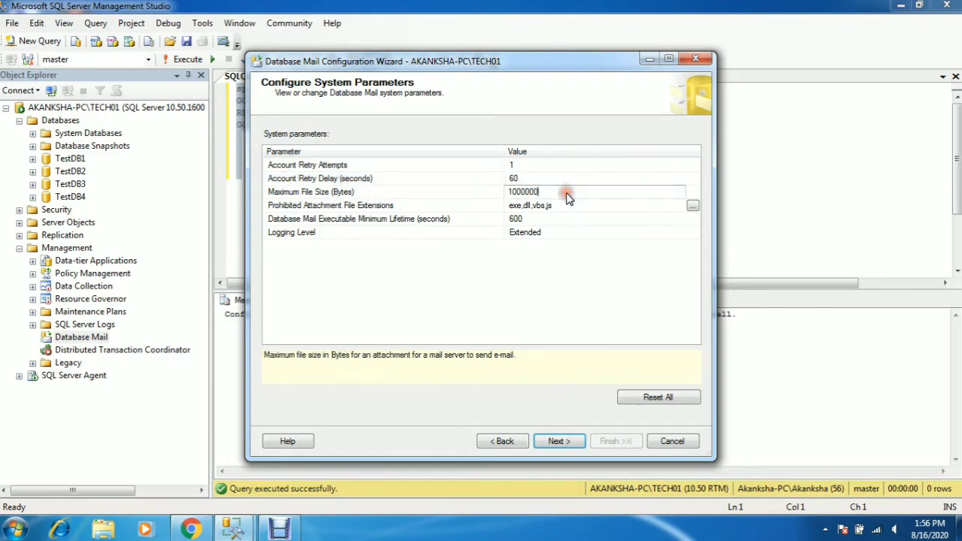
click(456, 268)
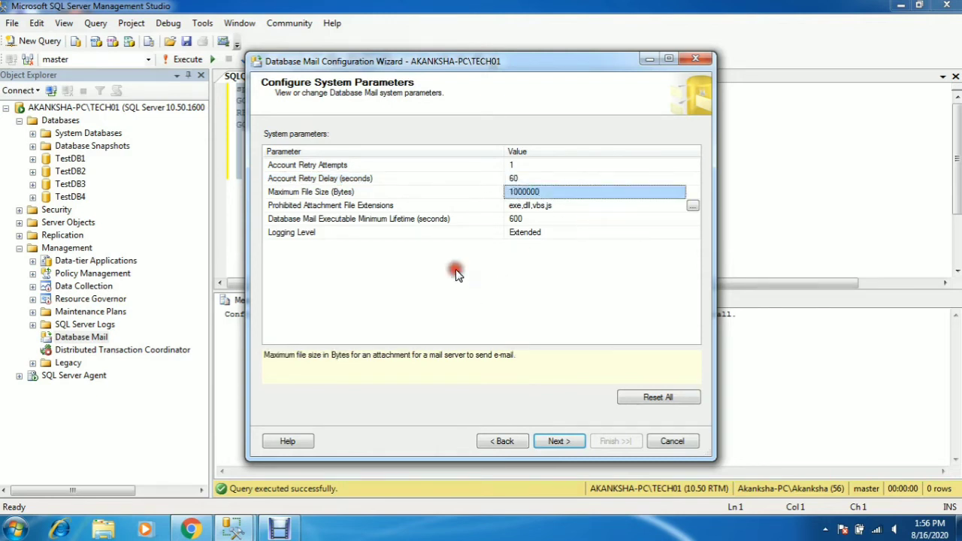
click(557, 442)
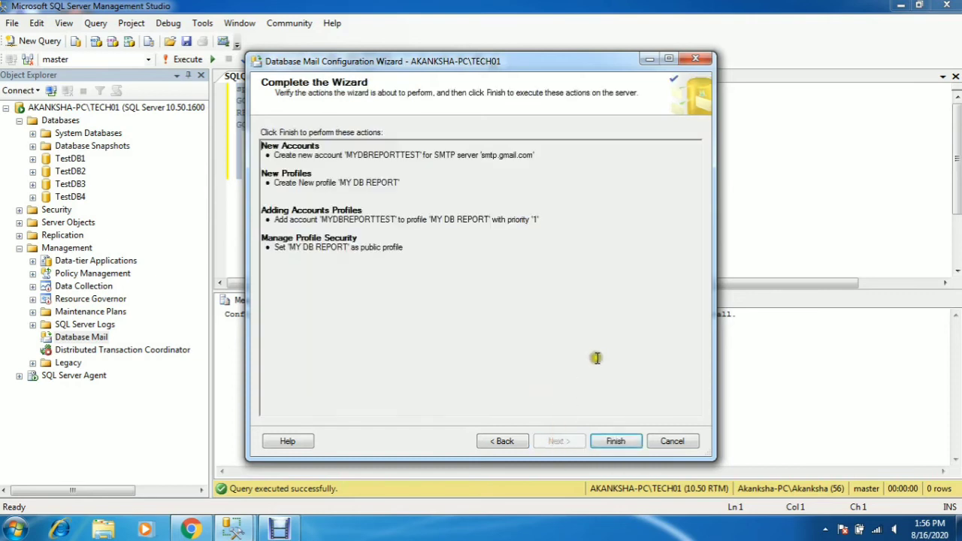
- Finish the wizard with all 4 setup actions successful, then close it
click(613, 444)
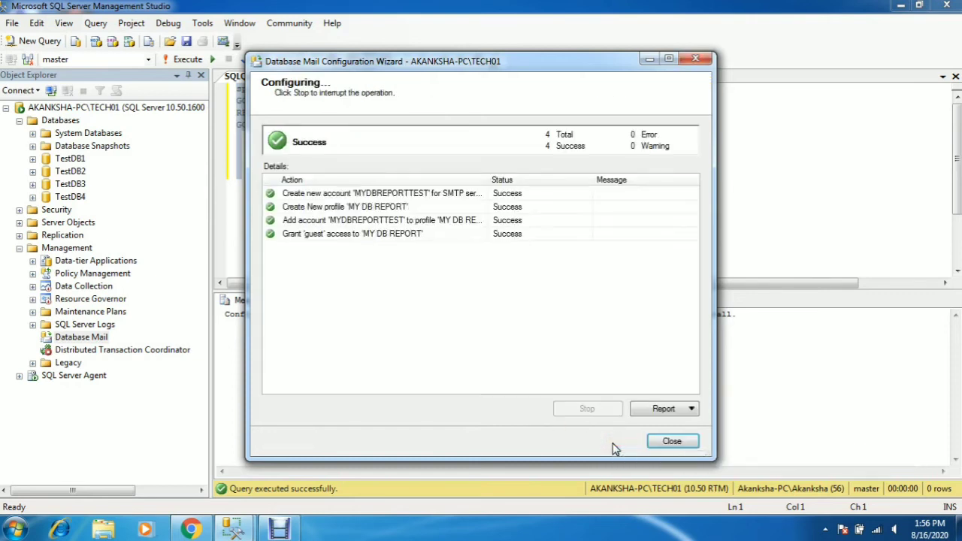
click(670, 444)
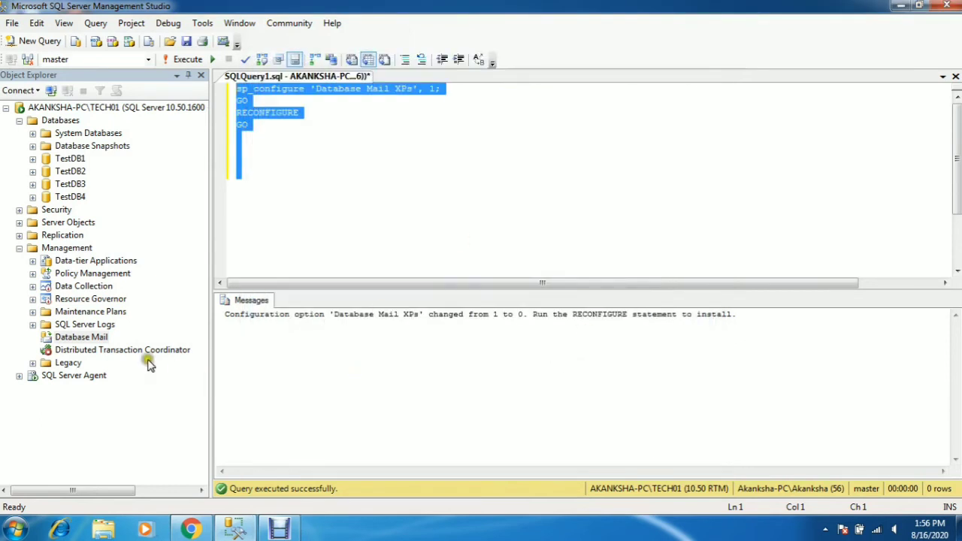
click(104, 338)
- Send a test e-mail to the recipient's address through the MY DB REPORT profile
right_click(105, 339)
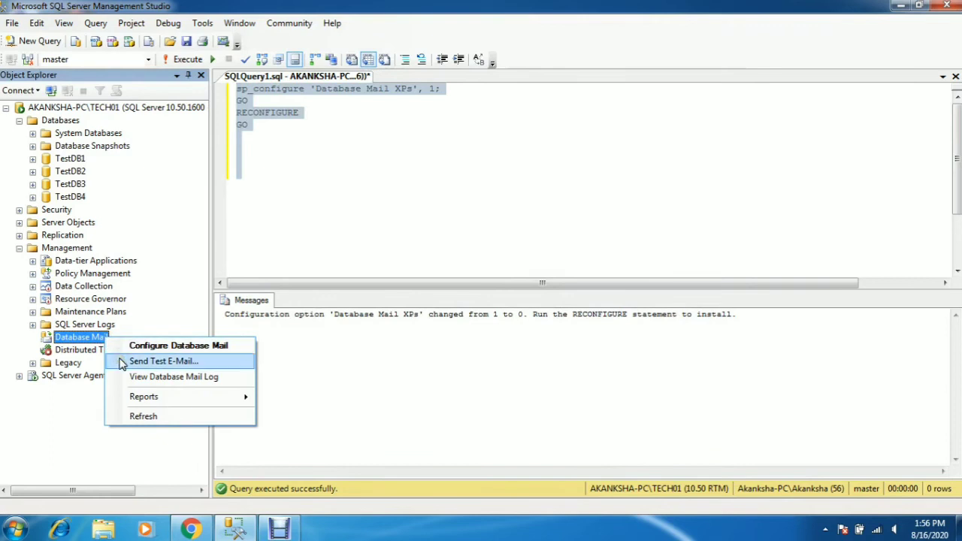
click(121, 364)
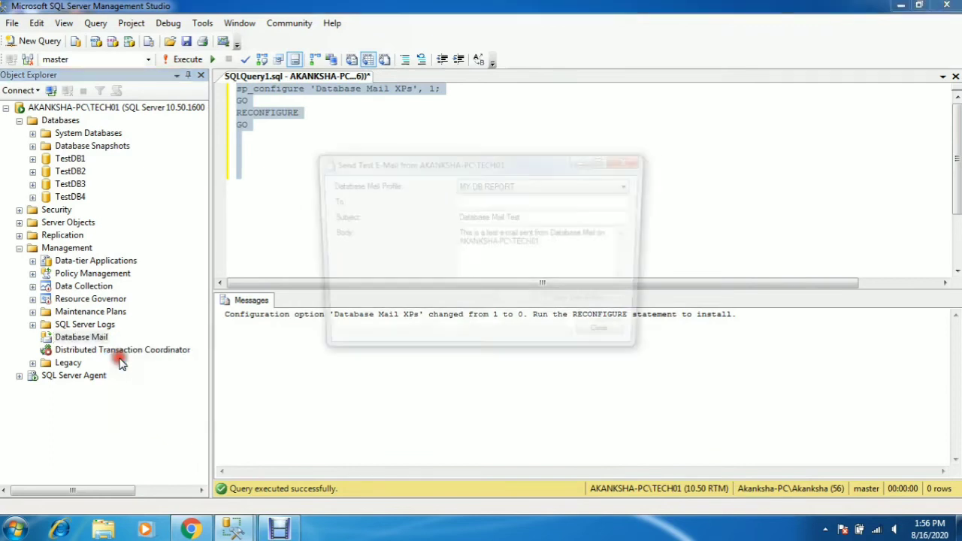
click(472, 201)
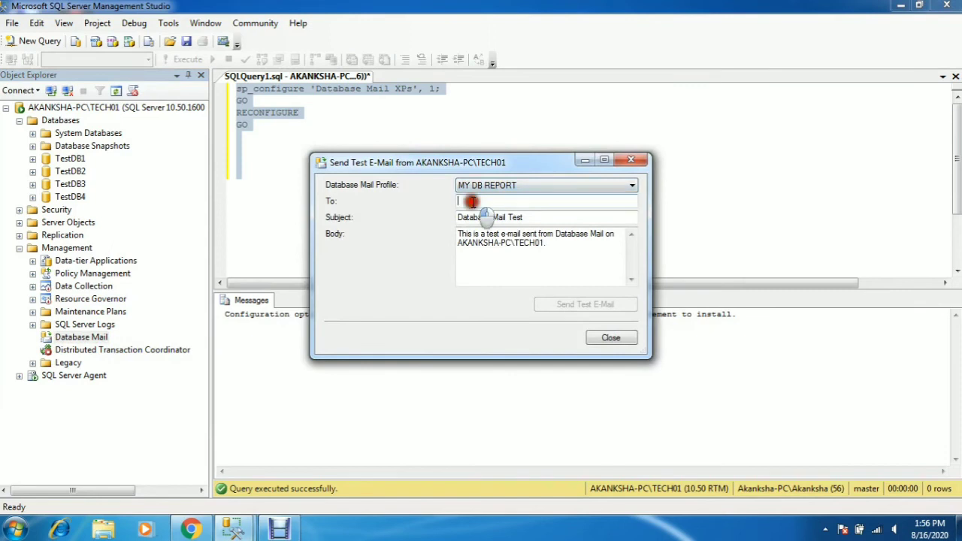
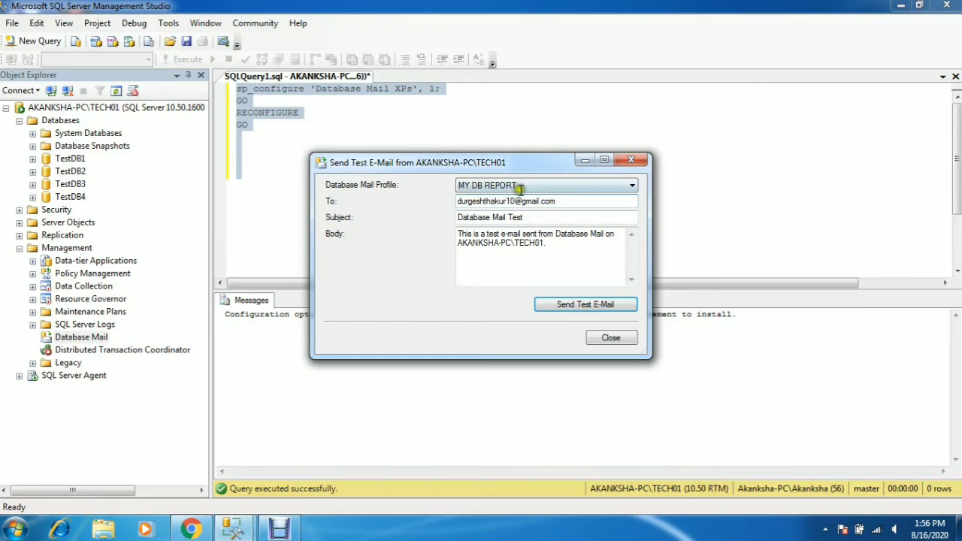
click(556, 308)
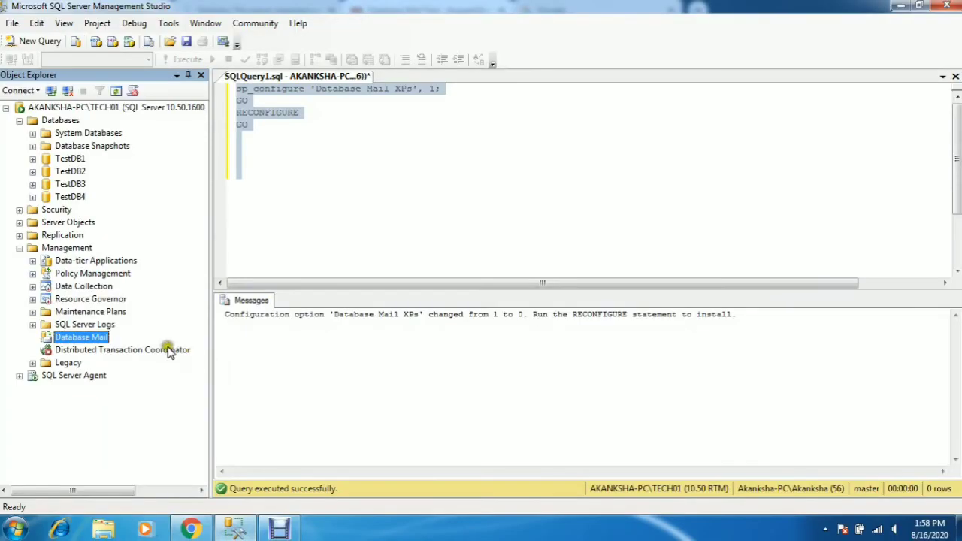
- In the Configure Database Mail wizard, open the existing MYDBREPORTTEST account's settings
right_click(103, 341)
click(156, 349)
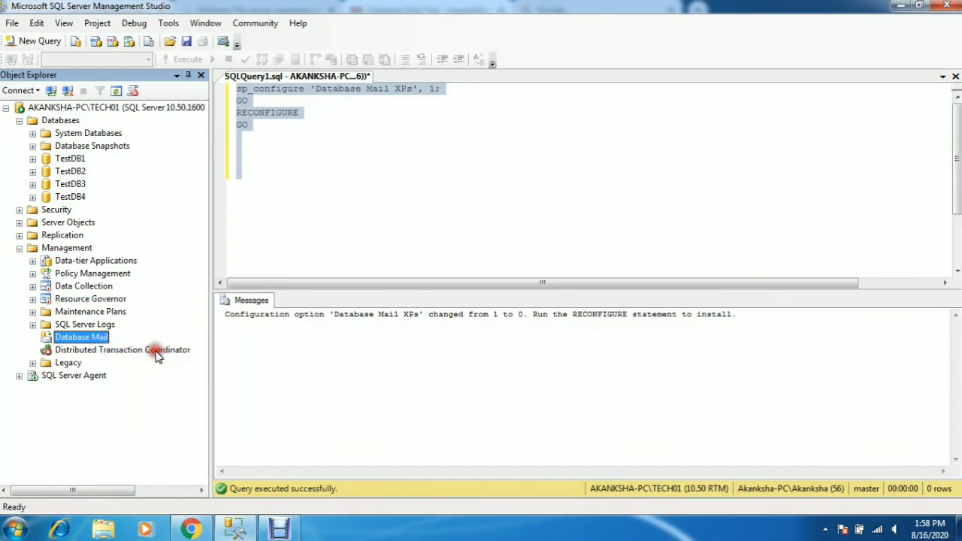
click(552, 442)
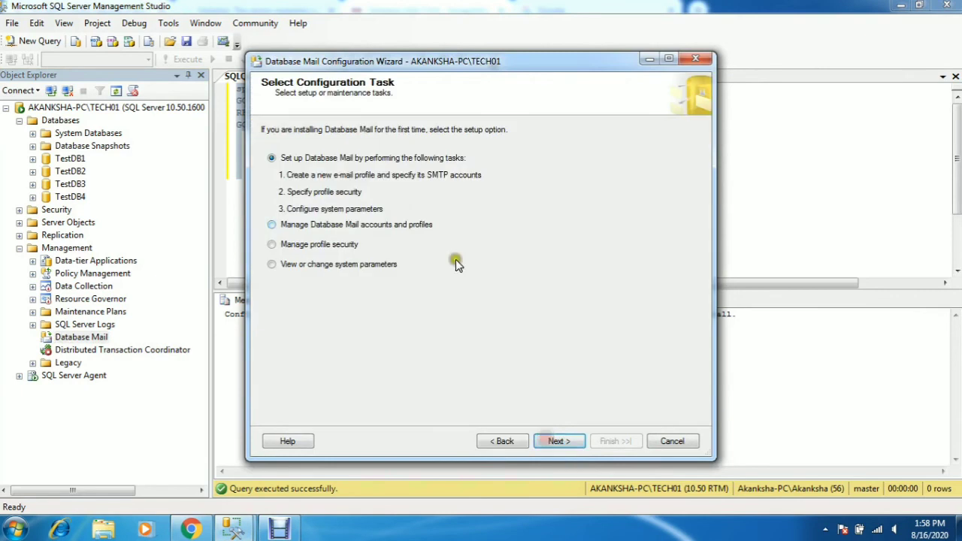
click(272, 225)
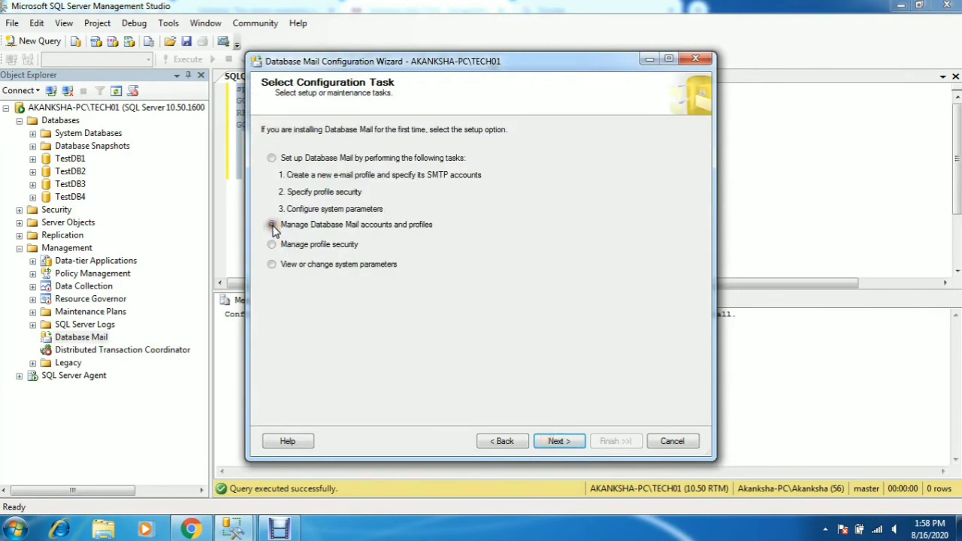
click(555, 442)
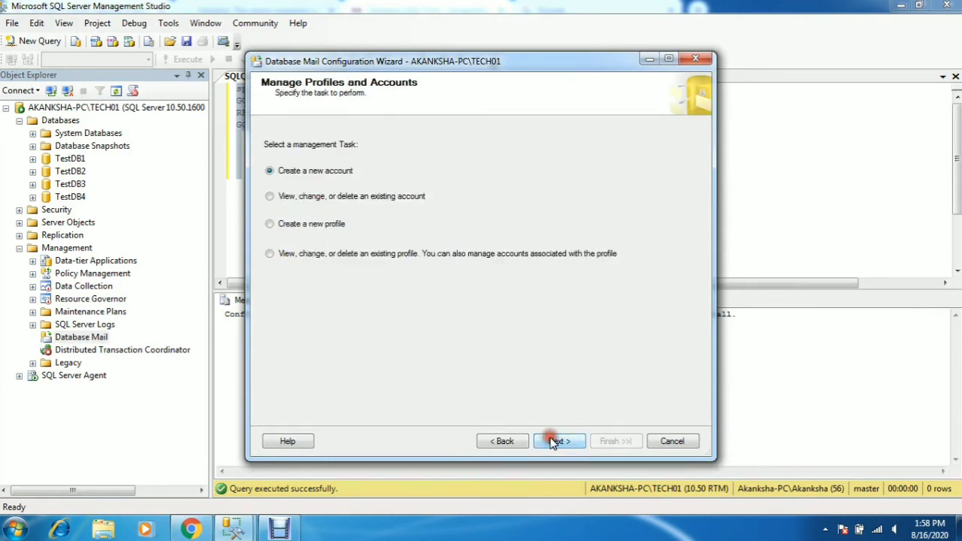
click(269, 197)
click(556, 442)
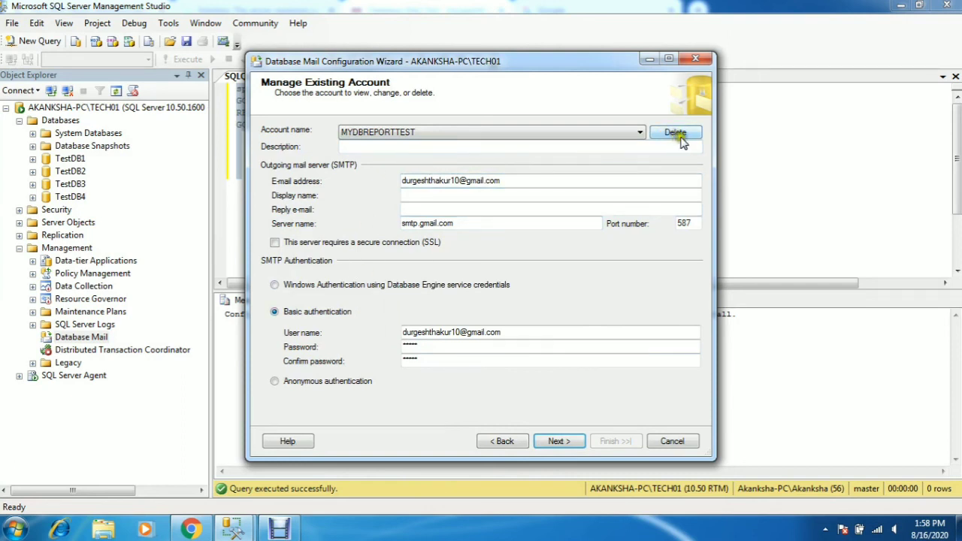
- Try deleting MYDBREPORTTEST, dismiss the account-in-use error, and return to the task choices
click(688, 138)
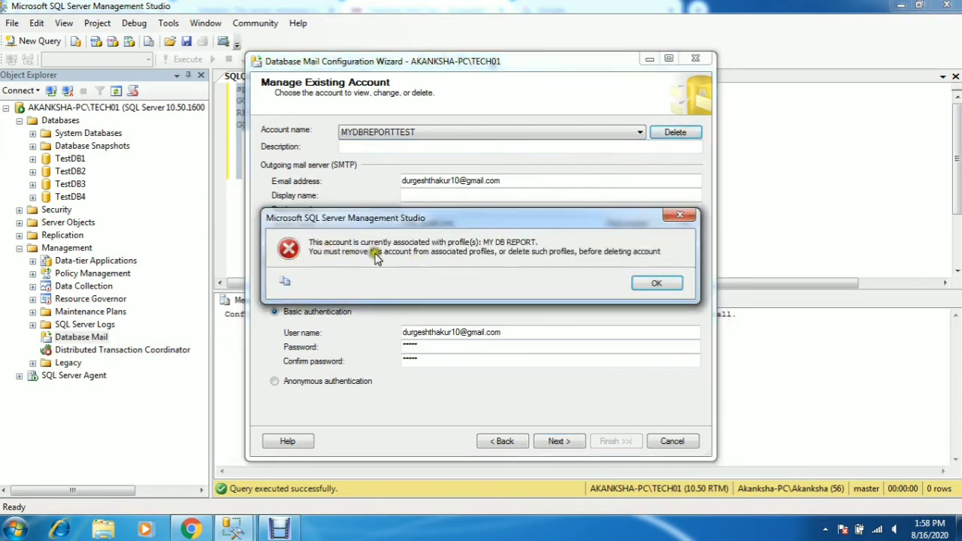
click(652, 286)
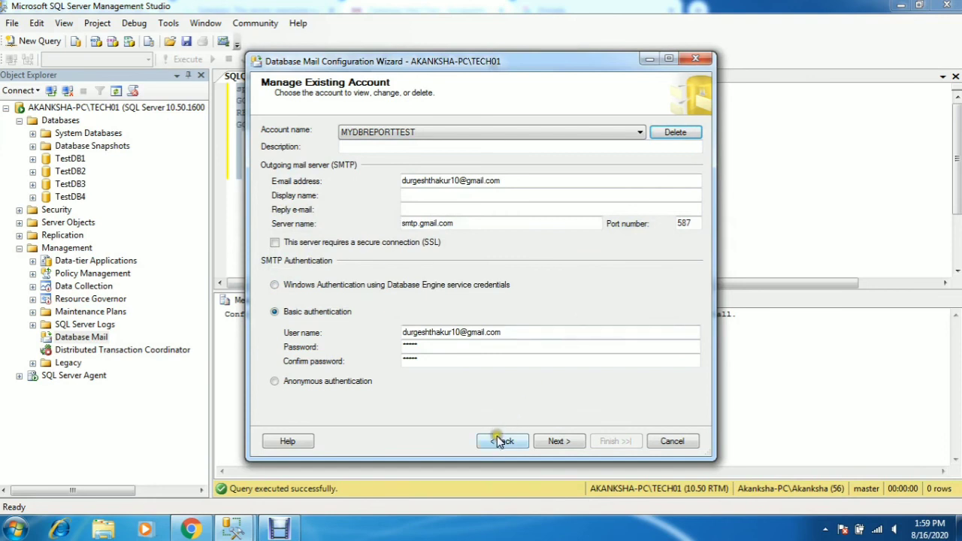
click(500, 442)
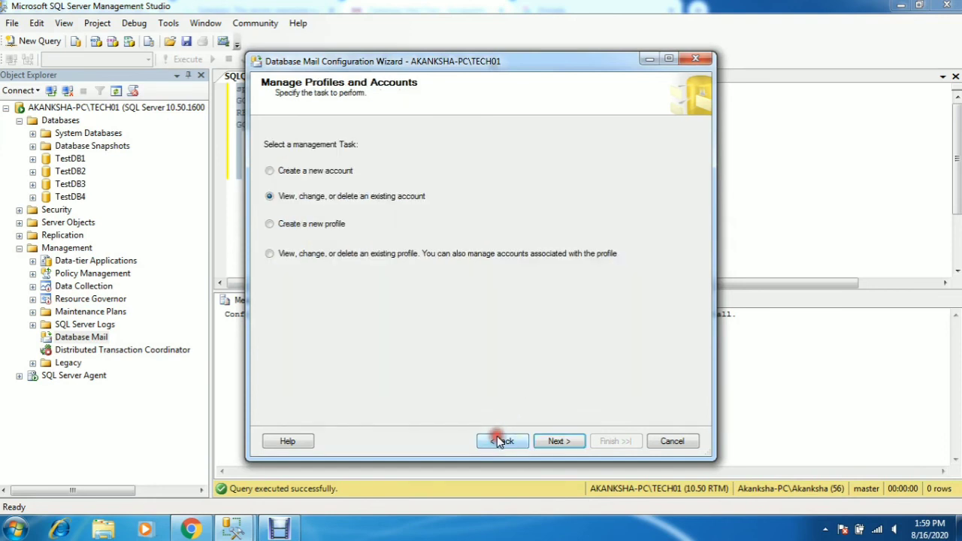
- Delete the MY DB REPORT profile via the existing-profile option, confirm, and finish the wizard
click(269, 253)
click(559, 442)
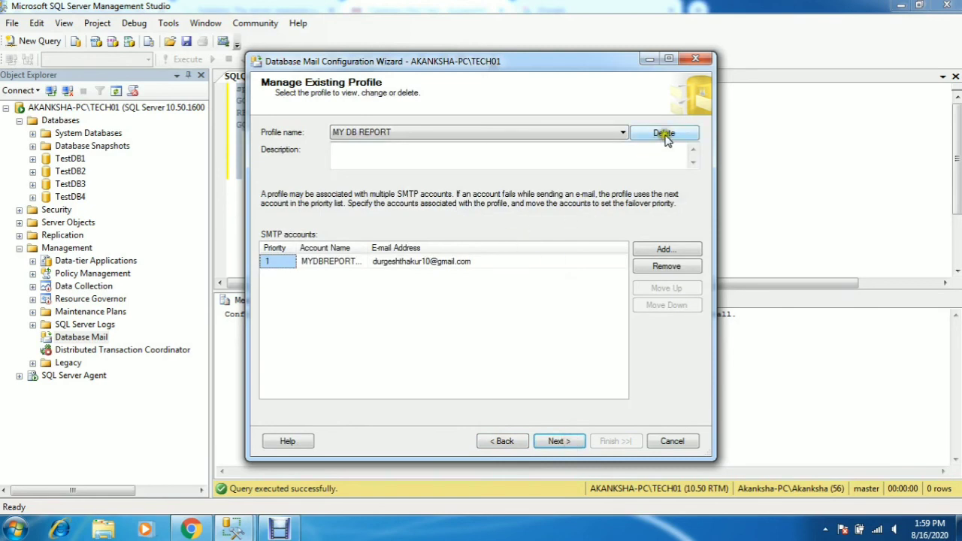
click(665, 135)
click(599, 298)
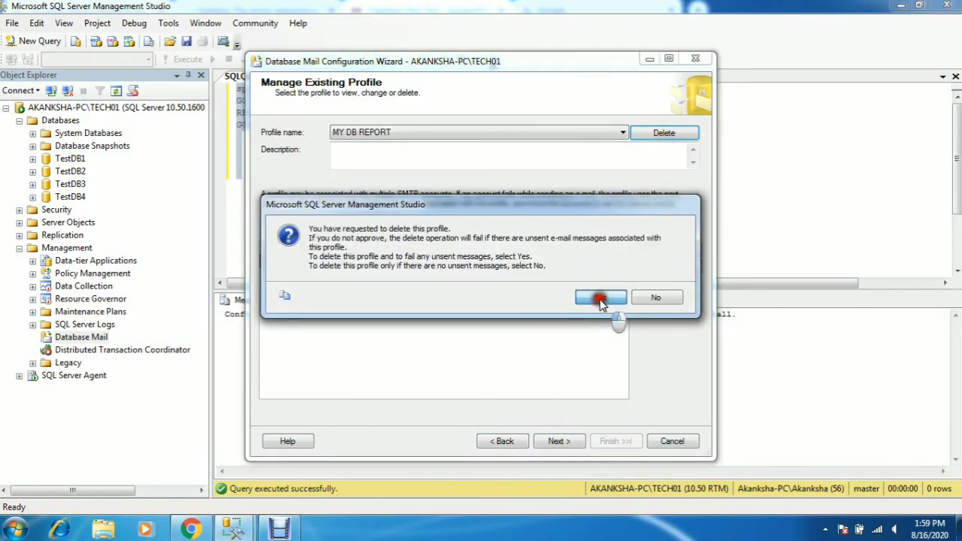
click(564, 443)
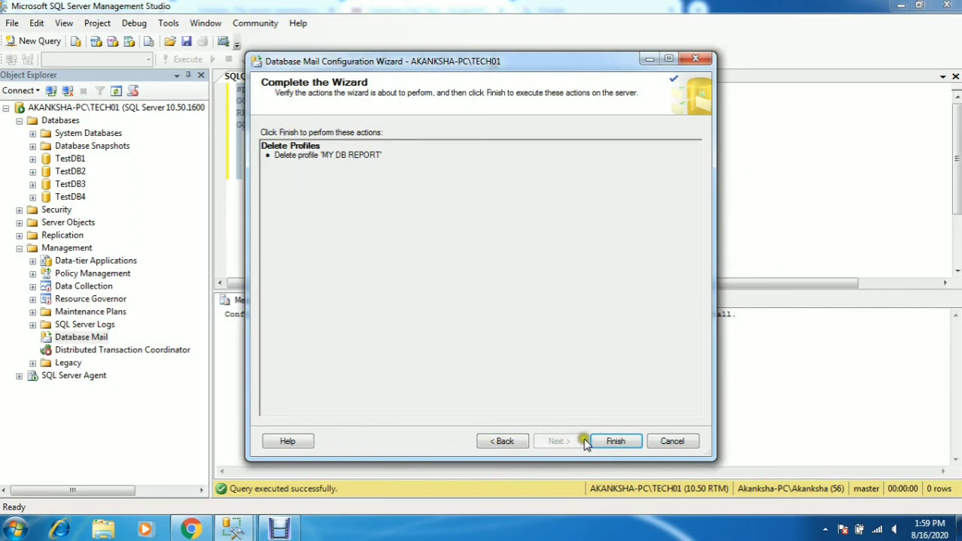
click(606, 442)
click(656, 443)
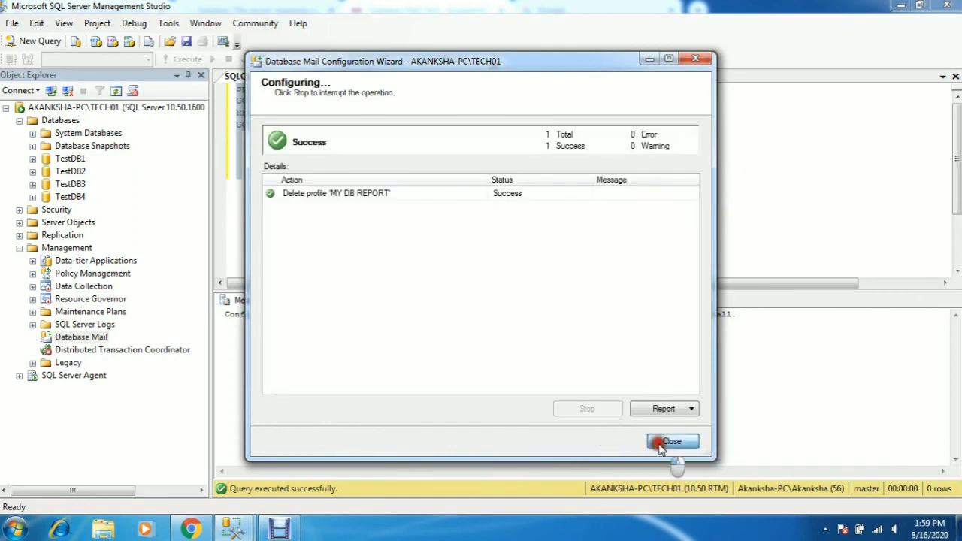
- Reopen the Configure Database Mail wizard to the MYDBREPORTTEST account's settings
right_click(96, 339)
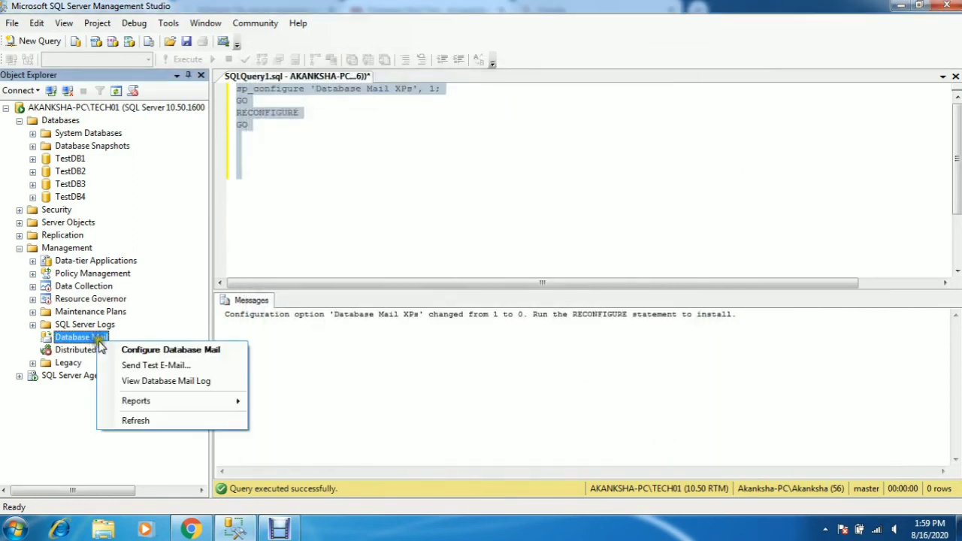
click(122, 349)
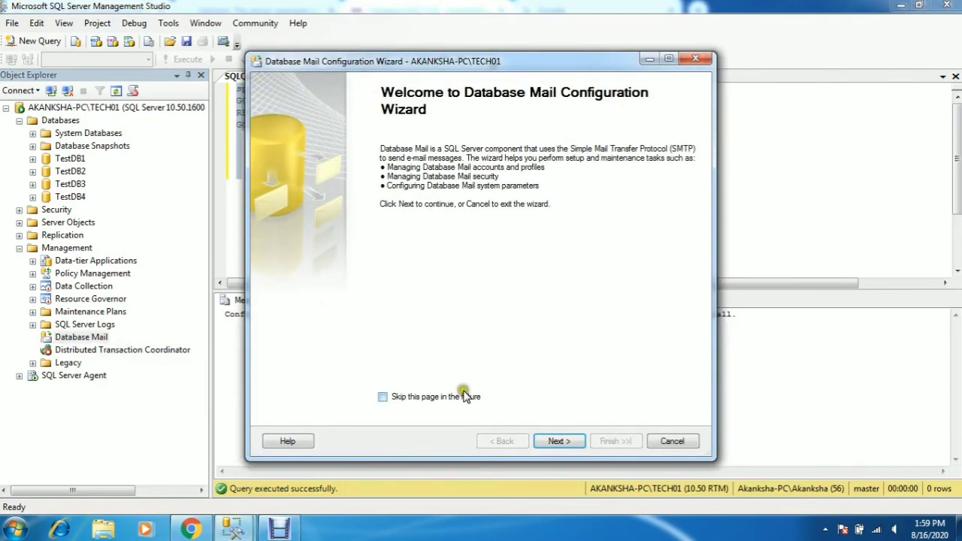
click(559, 441)
click(272, 225)
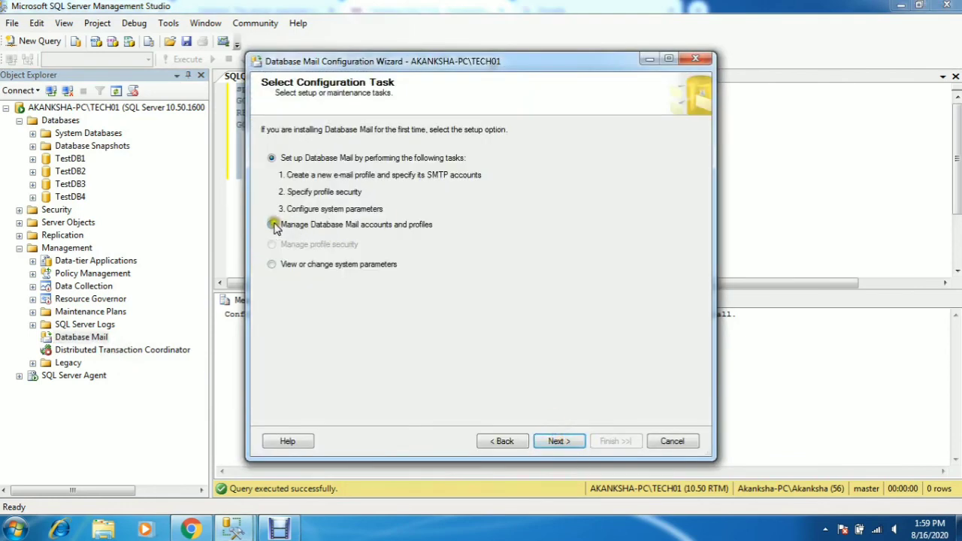
click(558, 442)
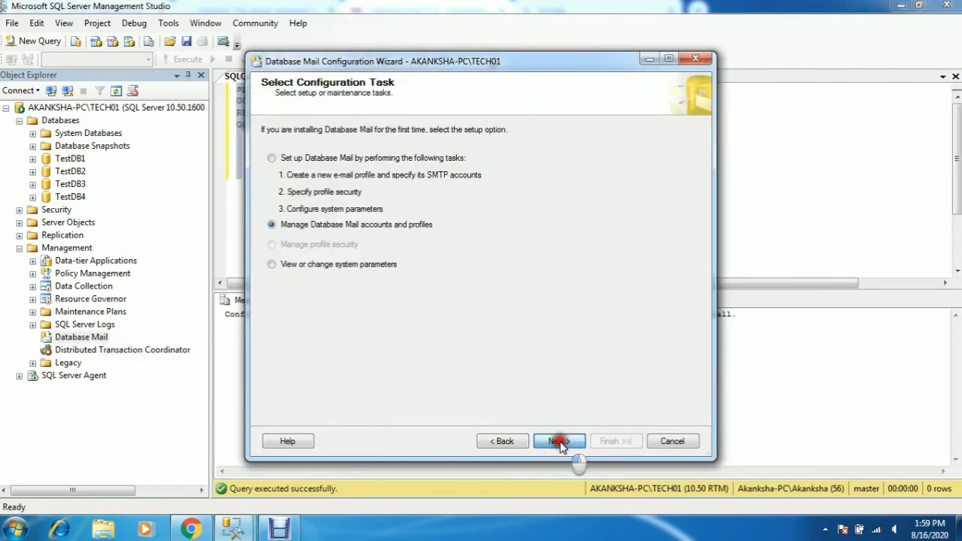
click(269, 196)
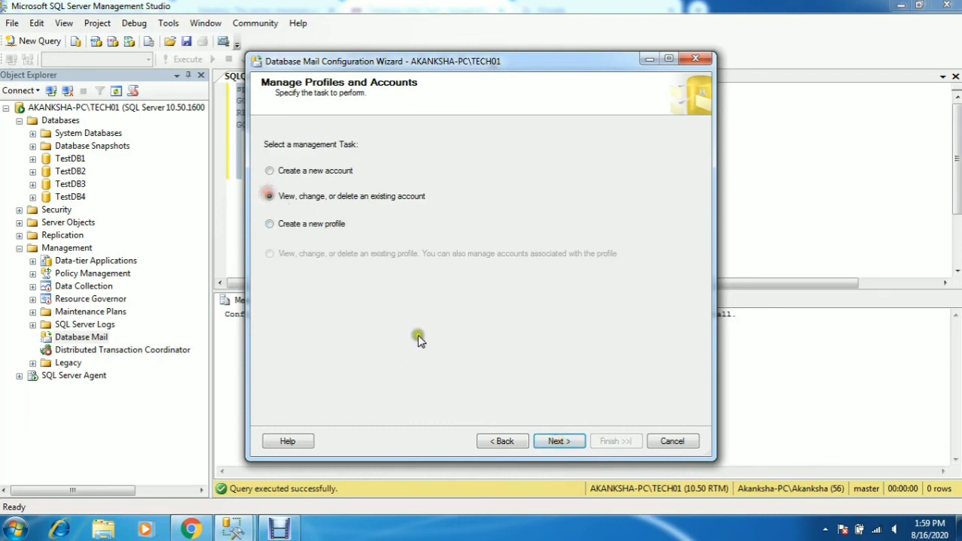
click(555, 442)
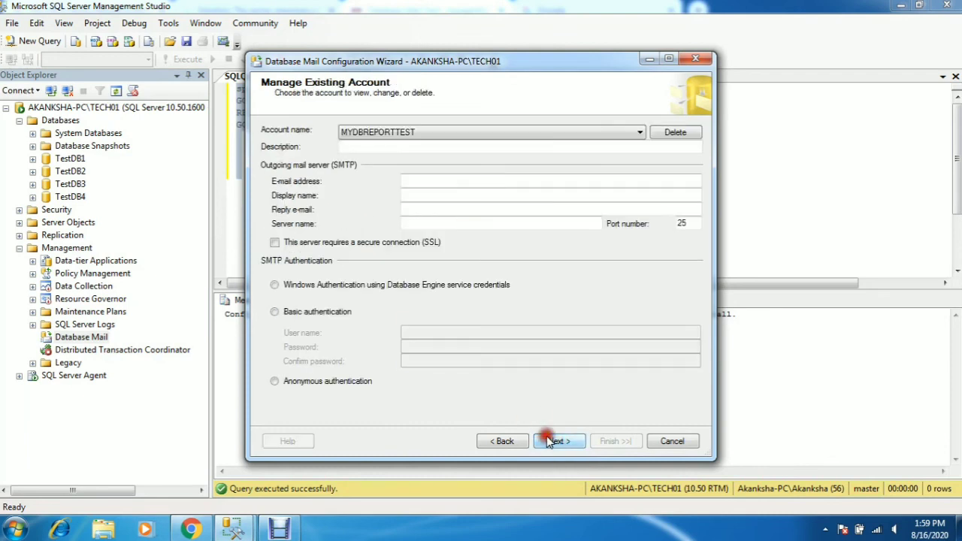
- Delete the MYDBREPORTTEST account, finish and close the wizard, returning to the query editor
click(675, 133)
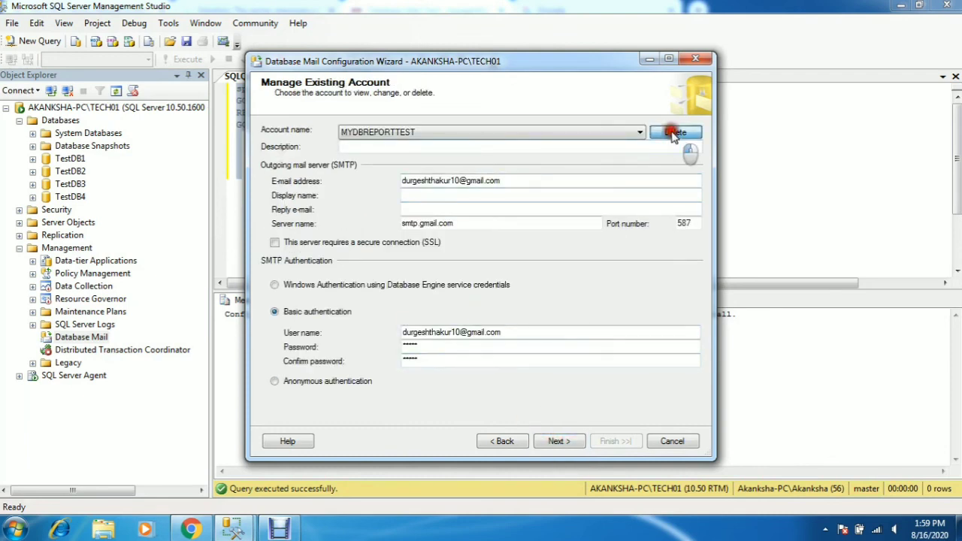
click(559, 441)
click(615, 441)
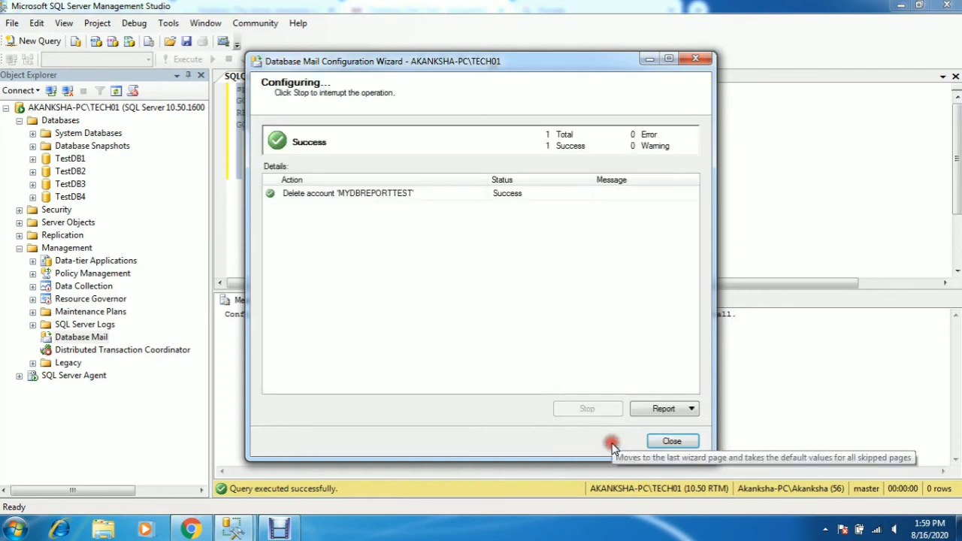
click(660, 444)
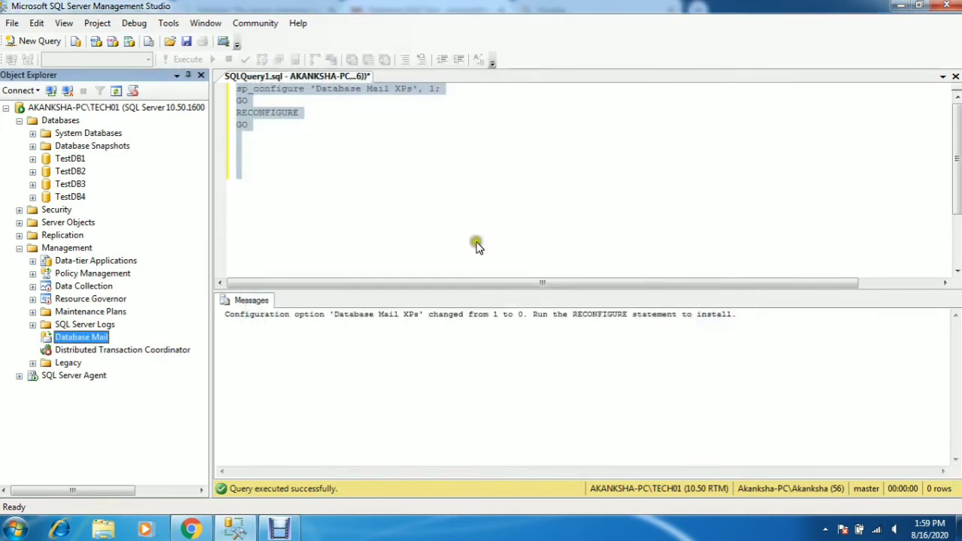
click(319, 185)
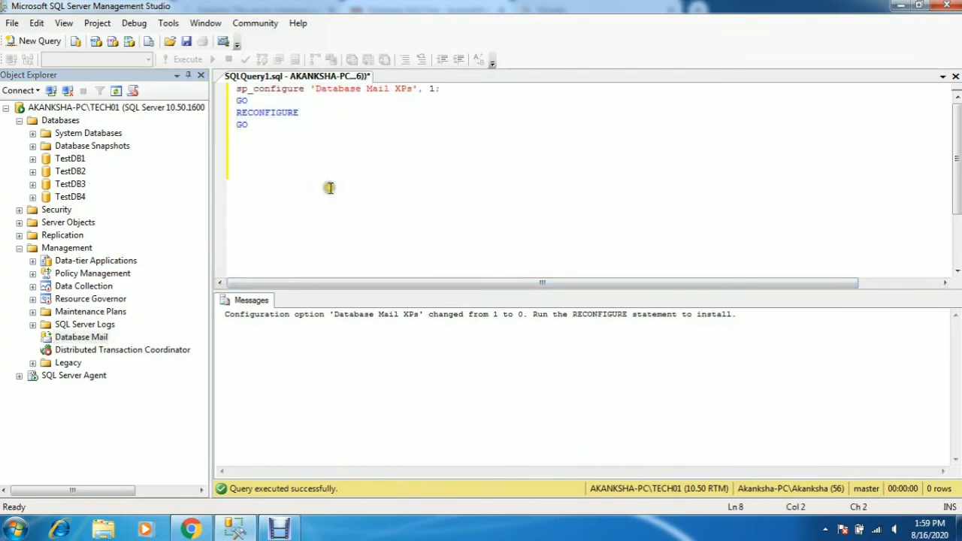